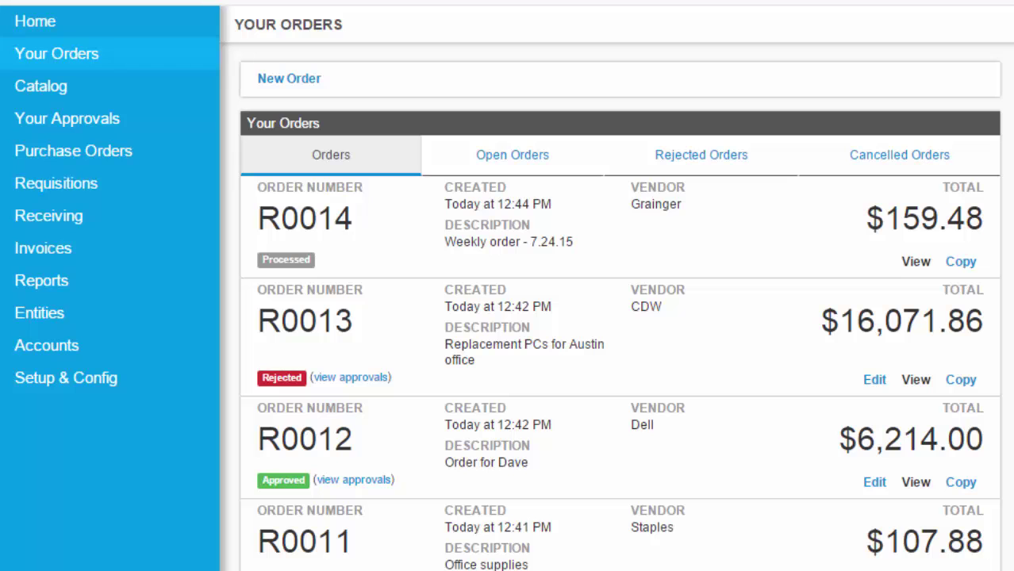
Step: Start a new order and view the available choices for its Item field
click(292, 84)
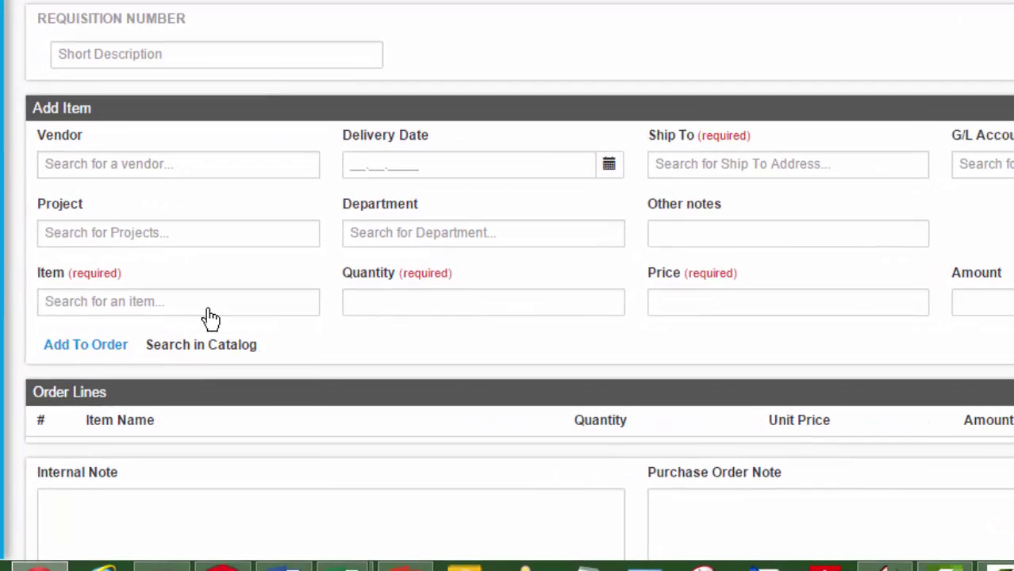
click(271, 358)
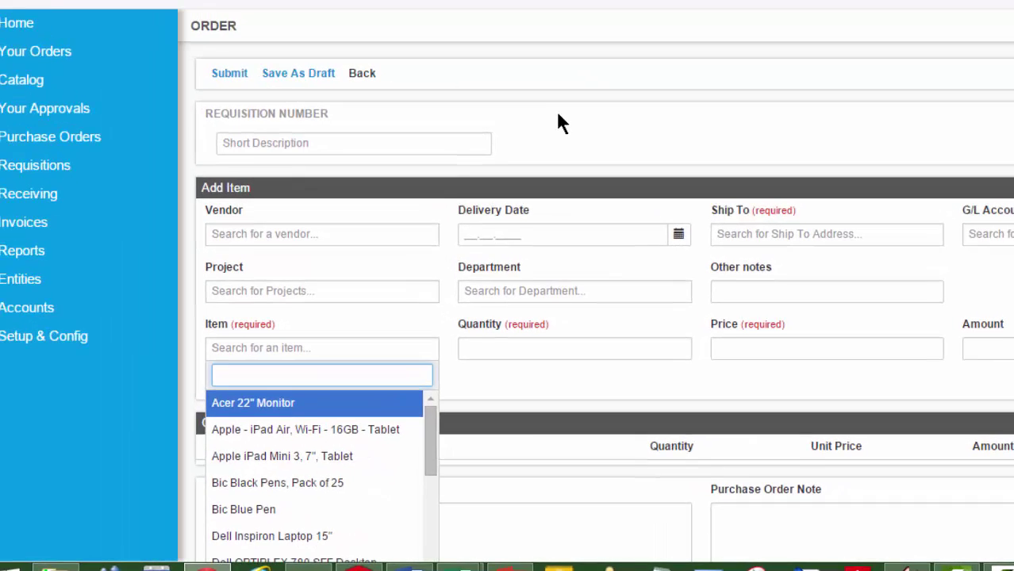
click(462, 21)
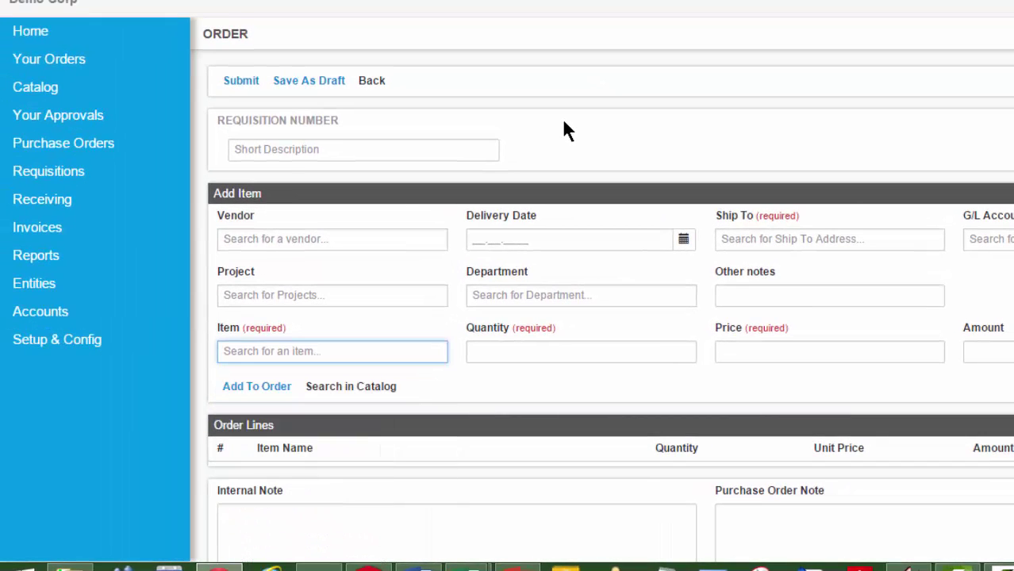
Step: Open the catalog and filter it to the Office Supplies category
click(133, 95)
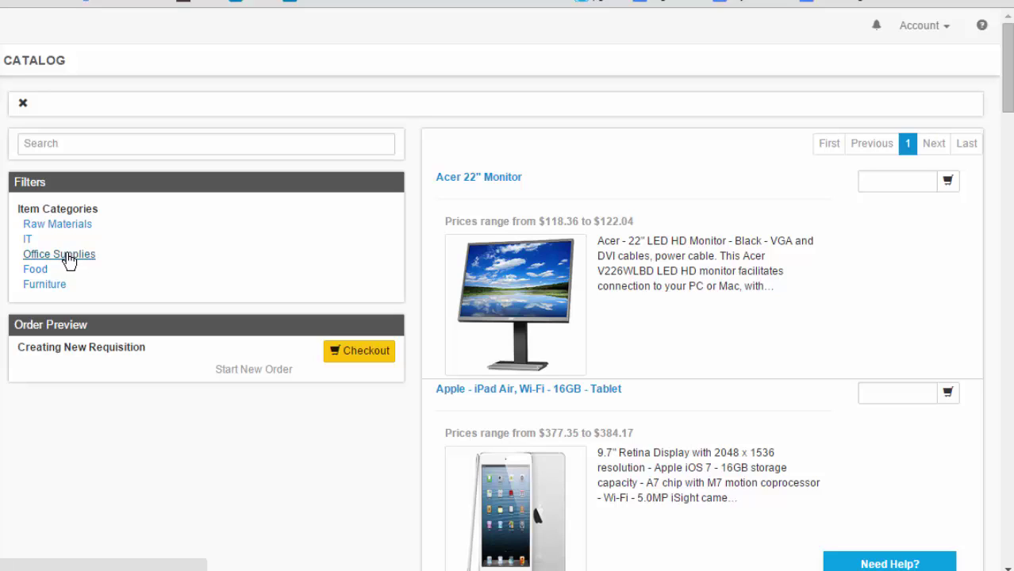
click(69, 256)
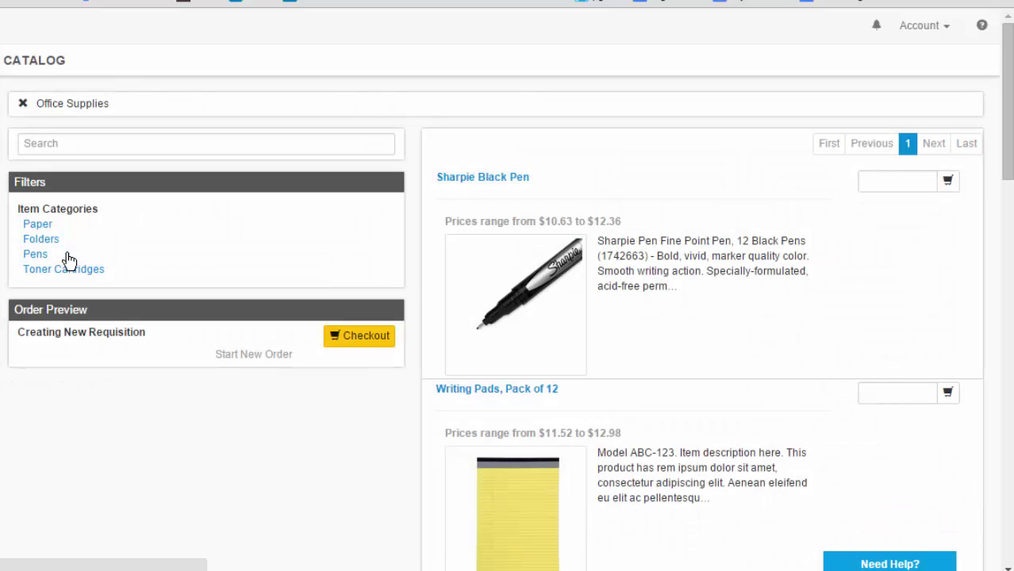
scroll(73, 216, down, 6)
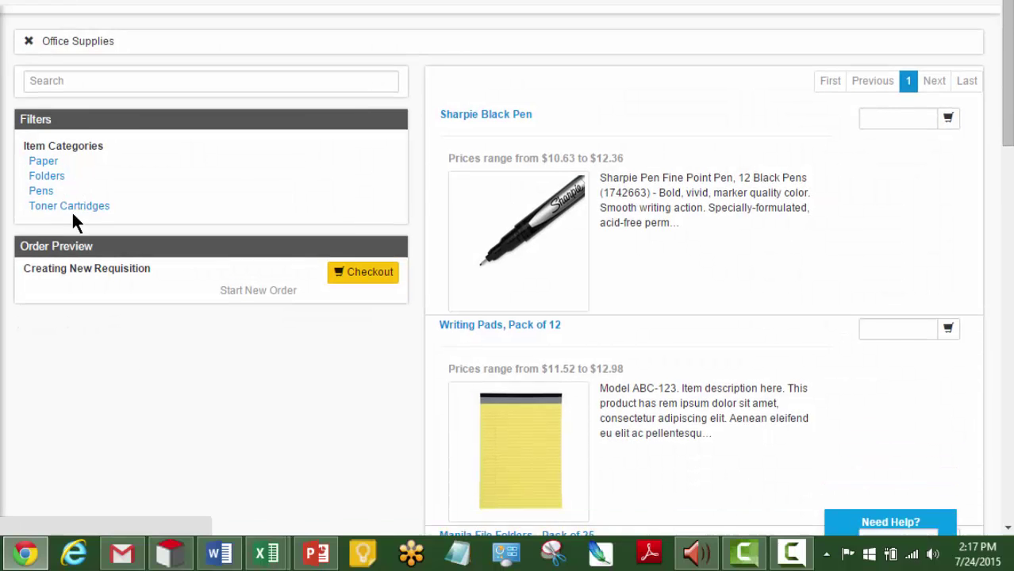
scroll(72, 215, up, 4)
scroll(72, 216, up, 3)
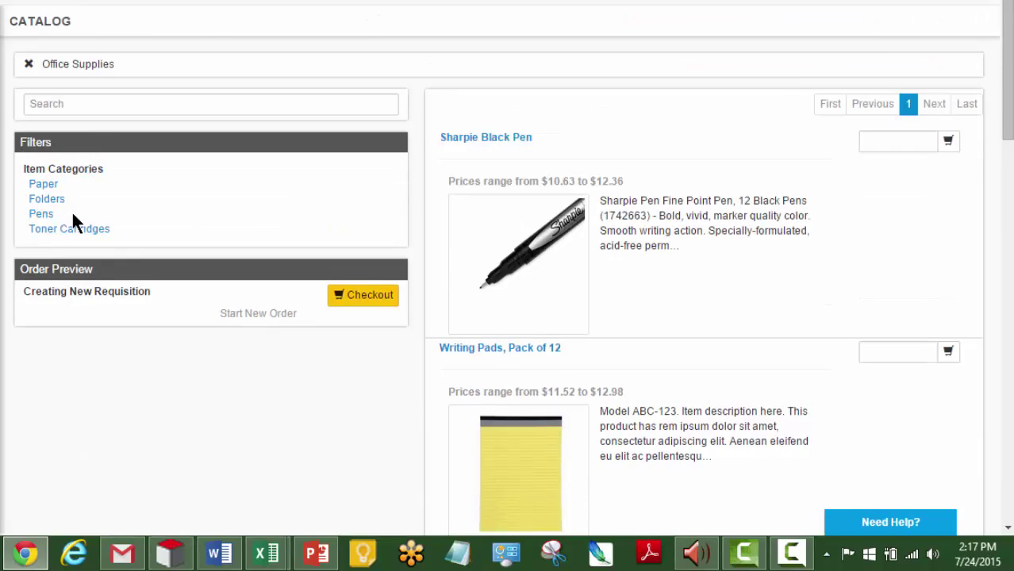
Step: Search the Office Supplies catalog for "pen" and open the Sharpie Black Pen item
click(65, 104)
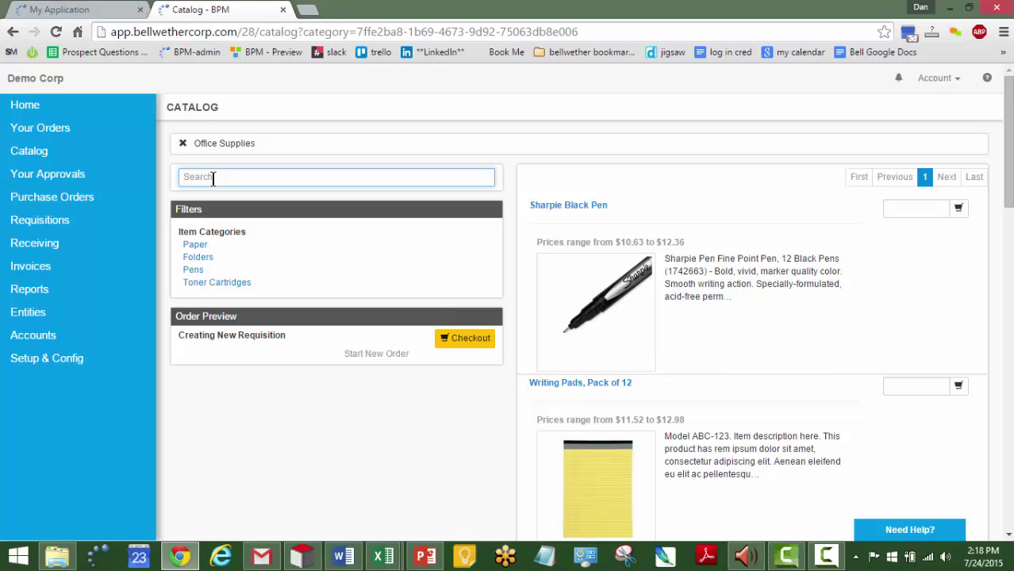
text(p)
key(BackSpace)
text(pen)
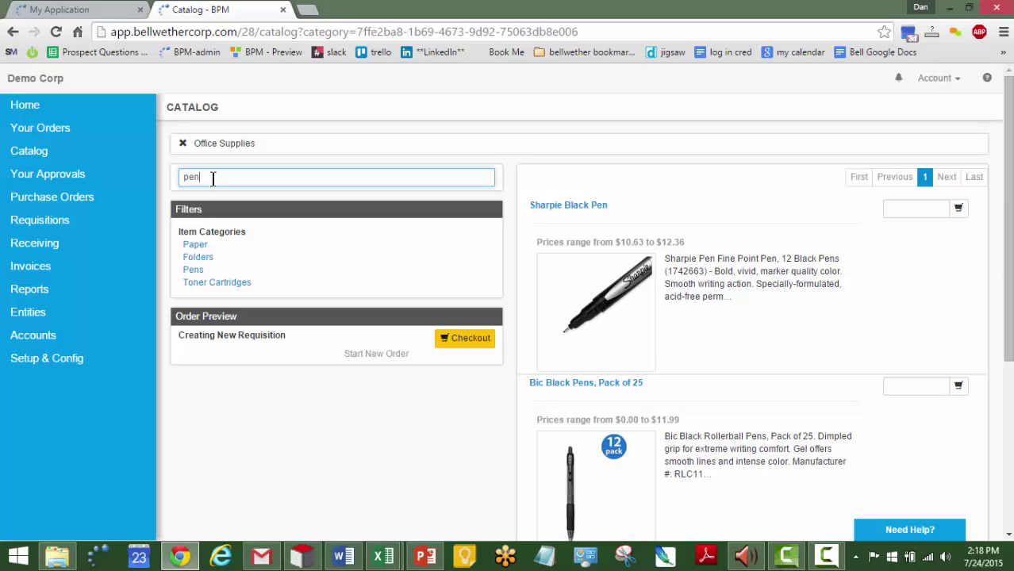
click(562, 208)
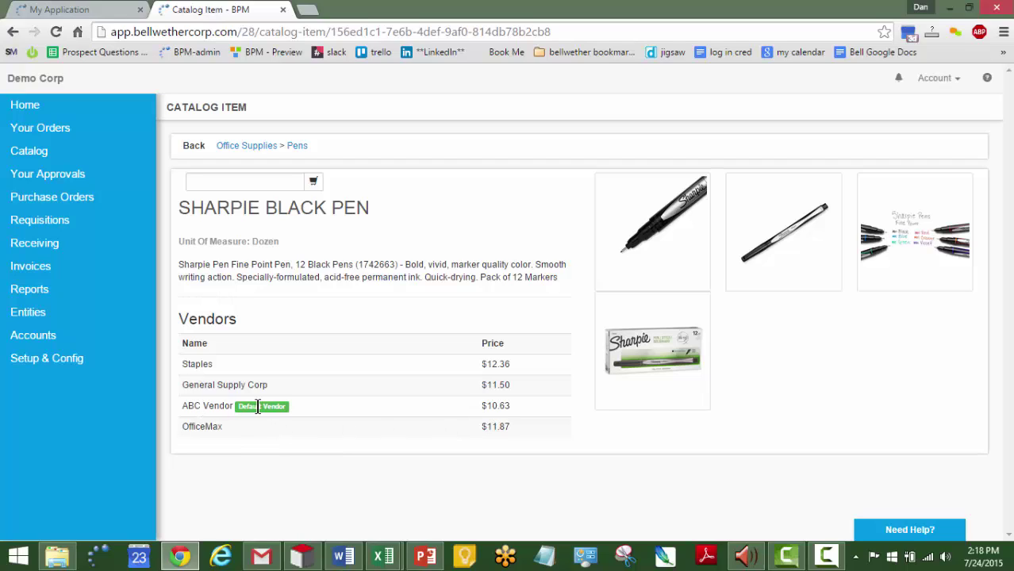
Step: Put a quantity of 10 Sharpie Black Pen in the cart and check the vendor choices, keeping ABC Vendor
click(268, 184)
text(10)
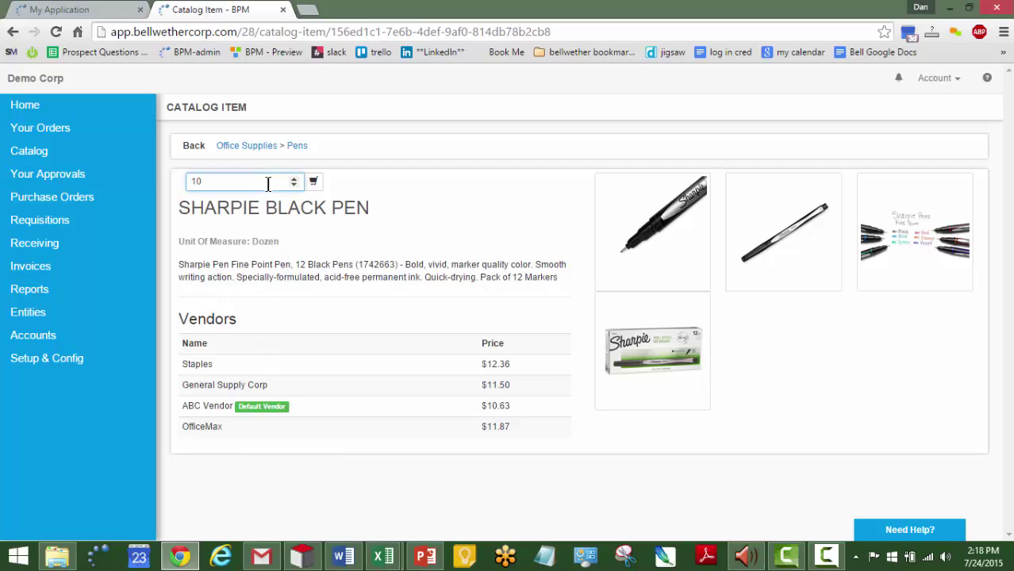
click(313, 182)
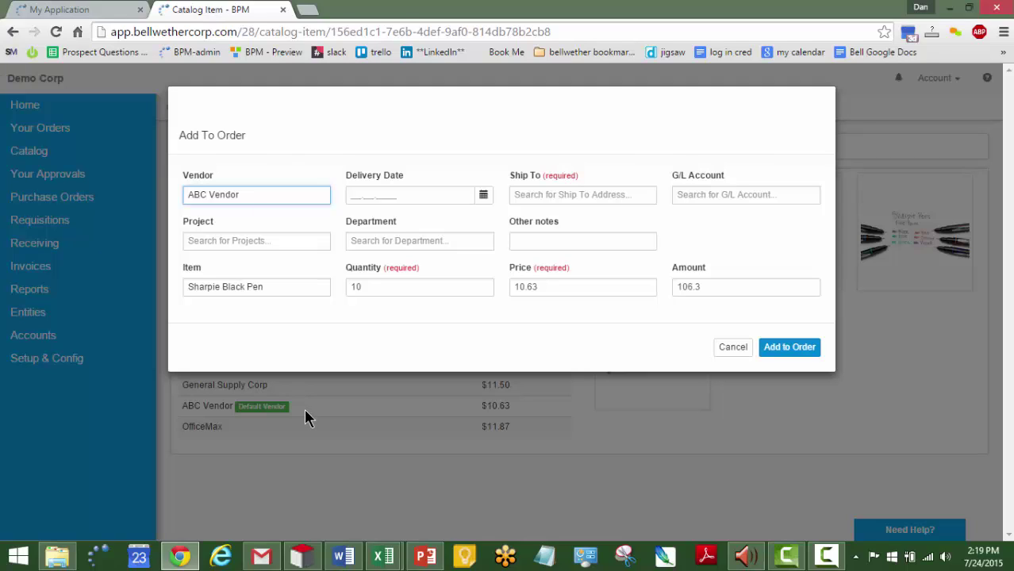
click(300, 198)
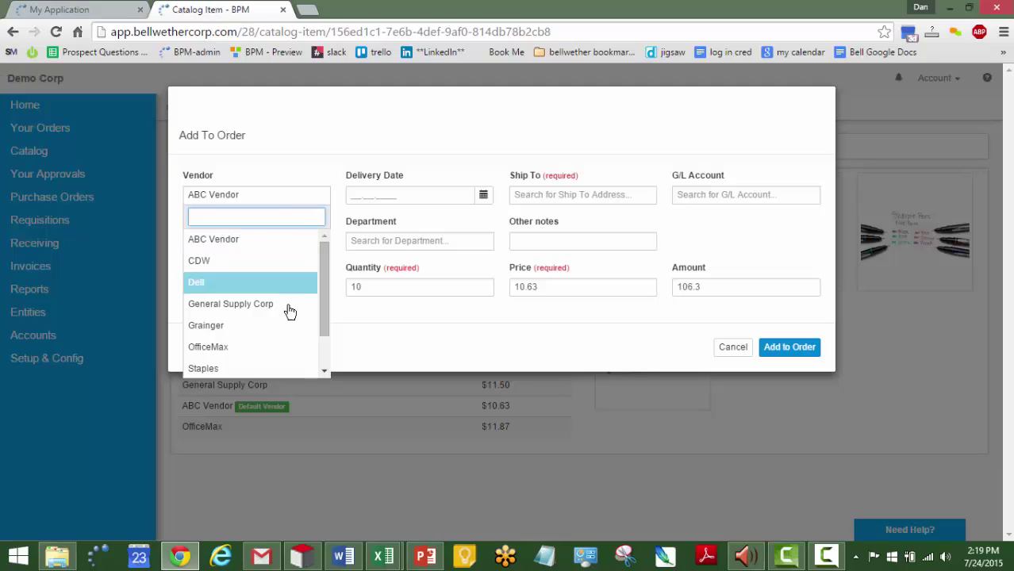
click(298, 181)
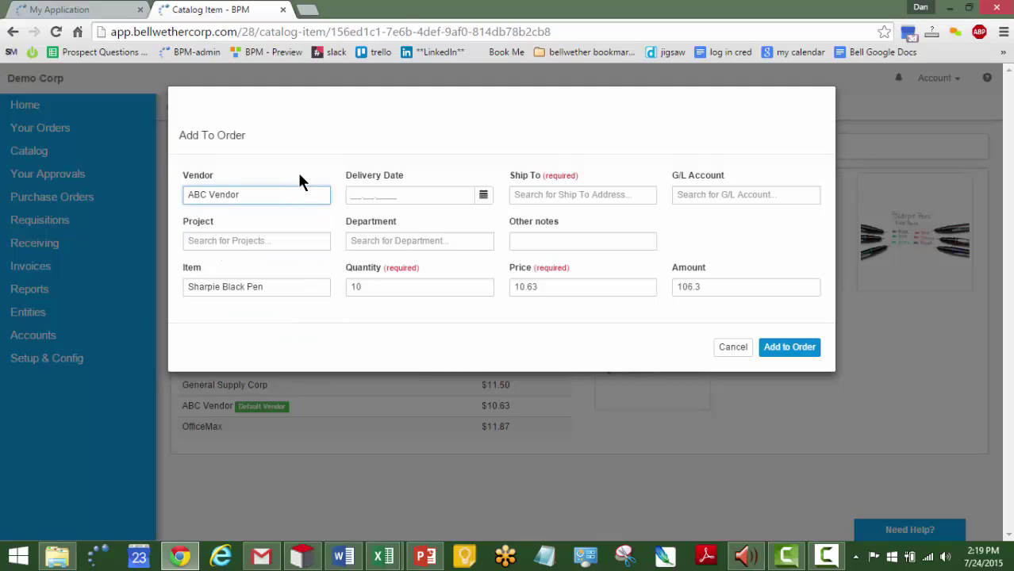
Step: Set the pen line's delivery date to 07.30.2015 and its ship-to address to Los Angeles
click(483, 196)
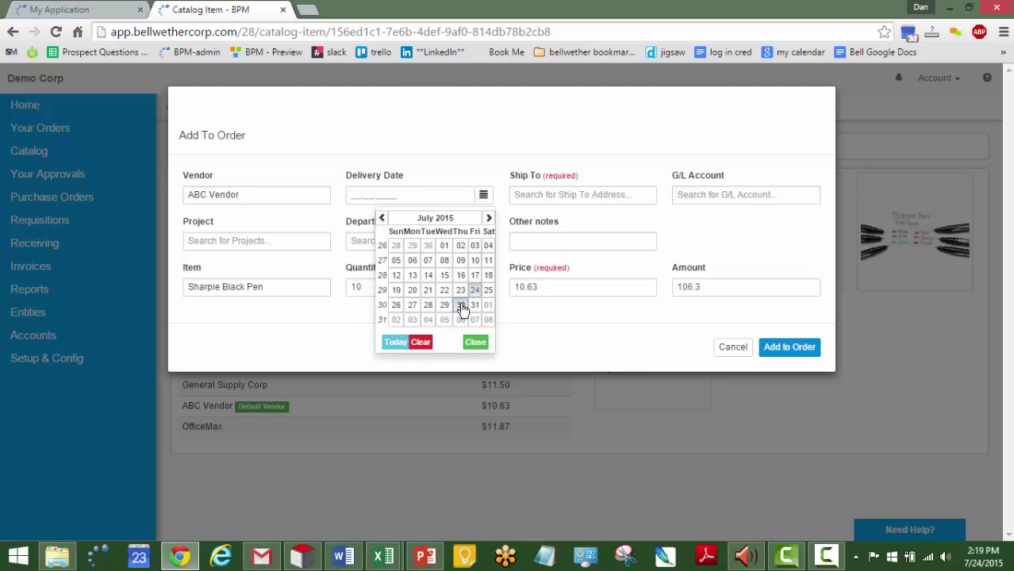
click(461, 305)
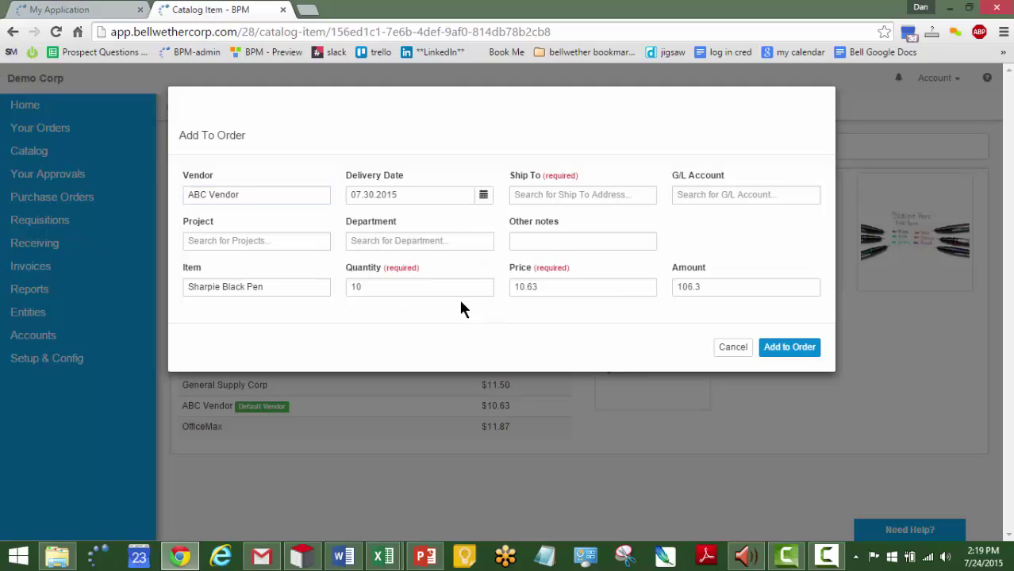
click(593, 196)
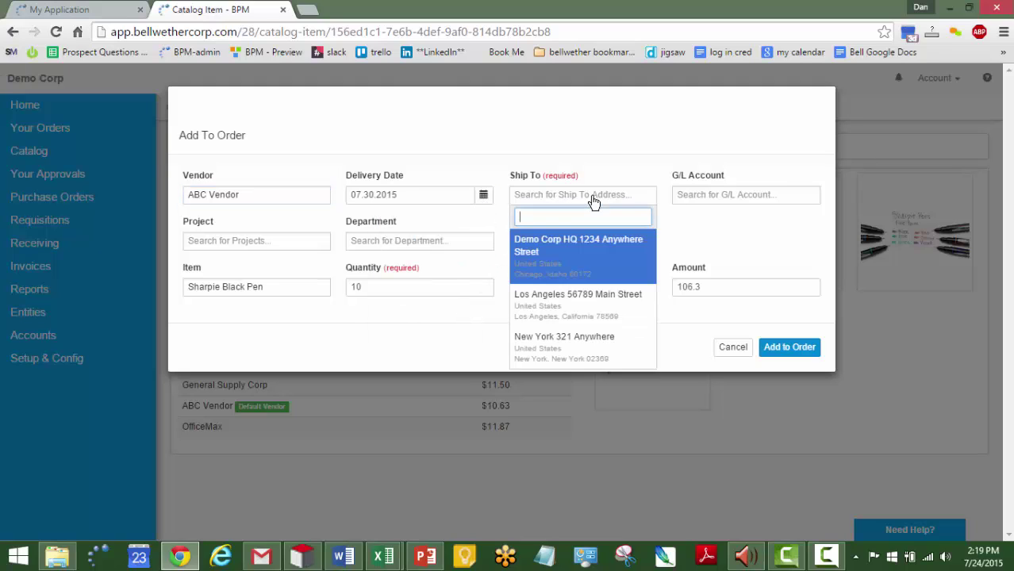
click(600, 301)
Step: Assign the Office Supplies G/L account to the pen line and review that account's budget details
click(744, 197)
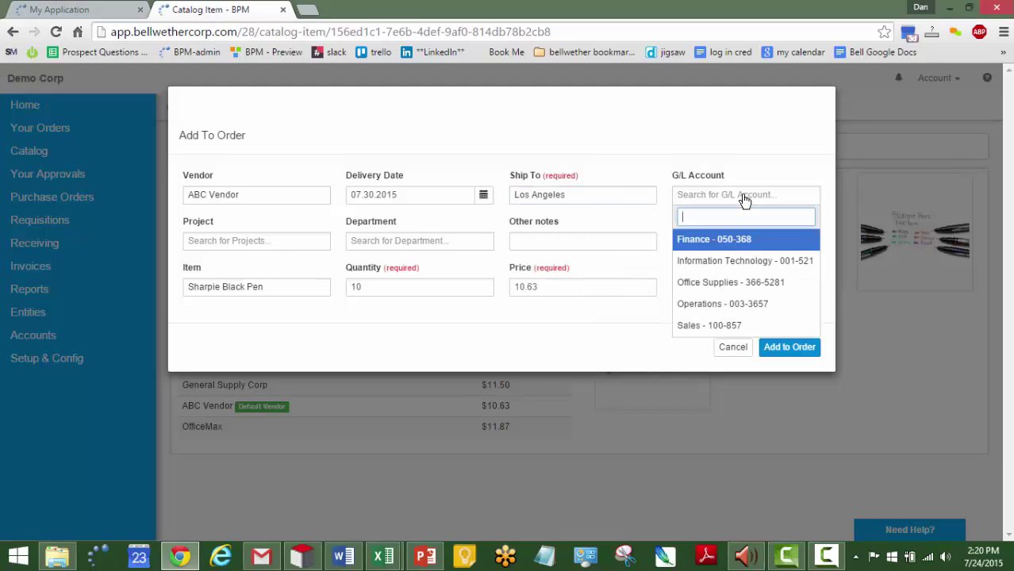
click(753, 283)
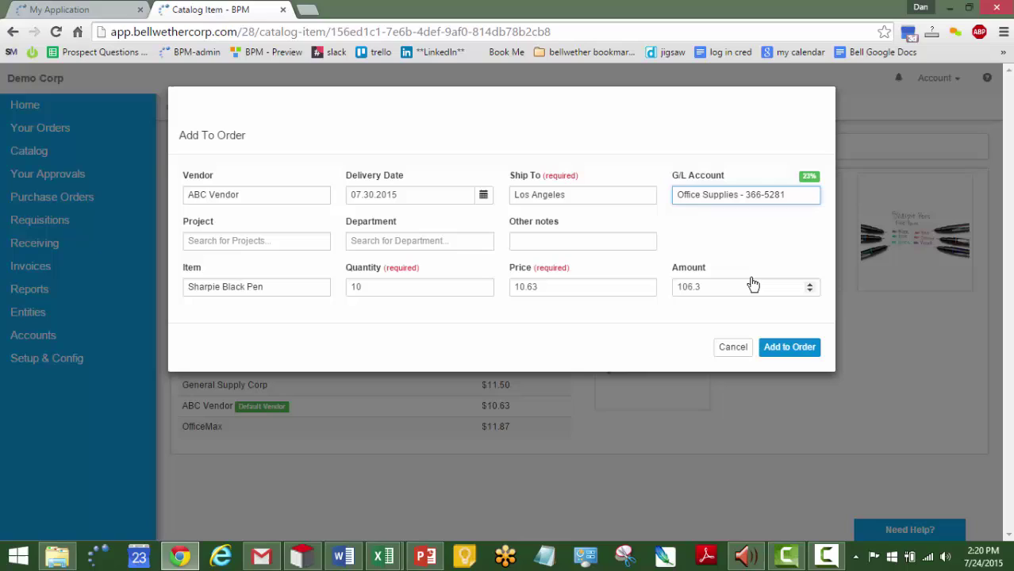
click(817, 182)
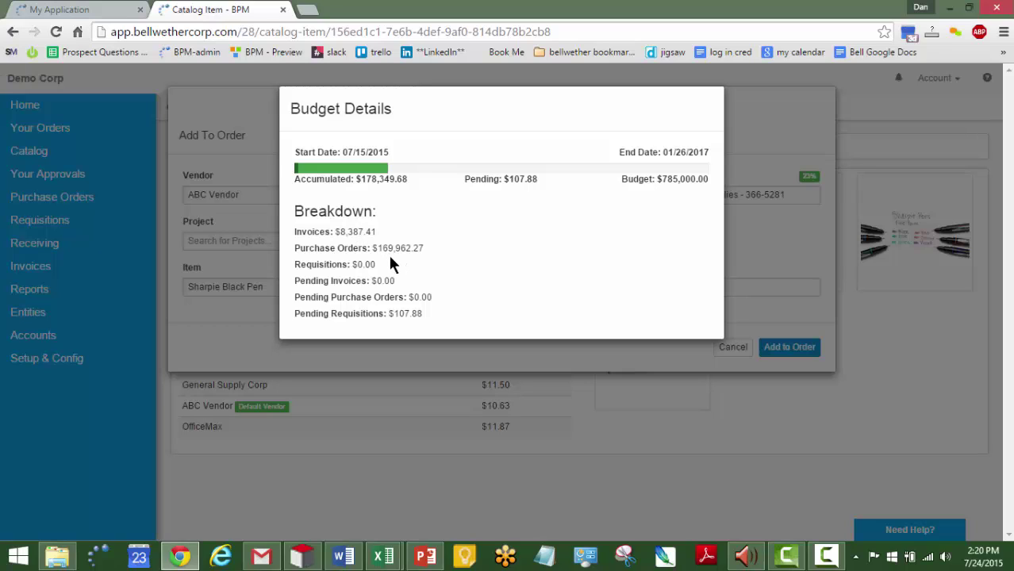
click(245, 248)
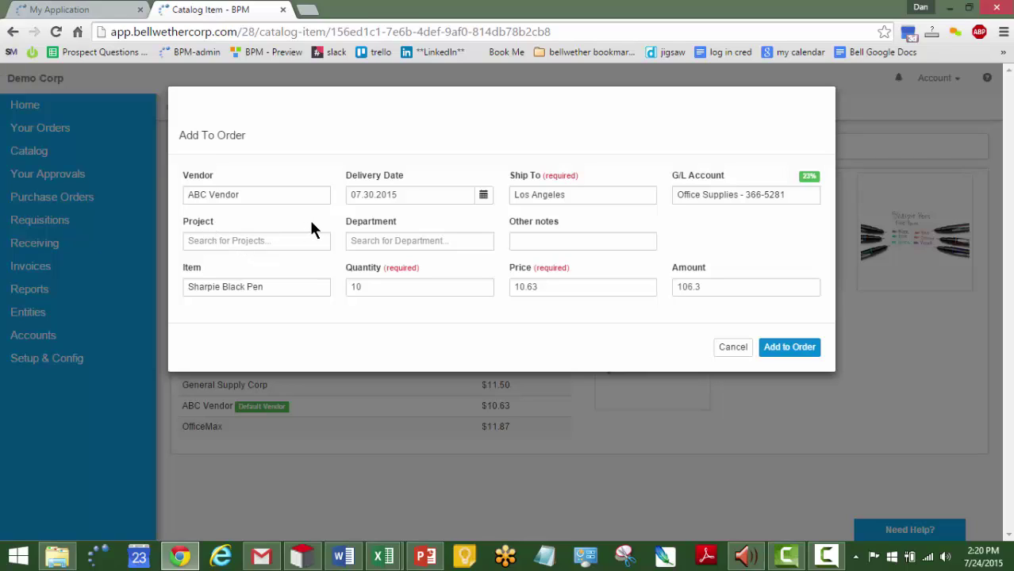
Step: Assign the pen line to Project B and the Operations department
click(279, 242)
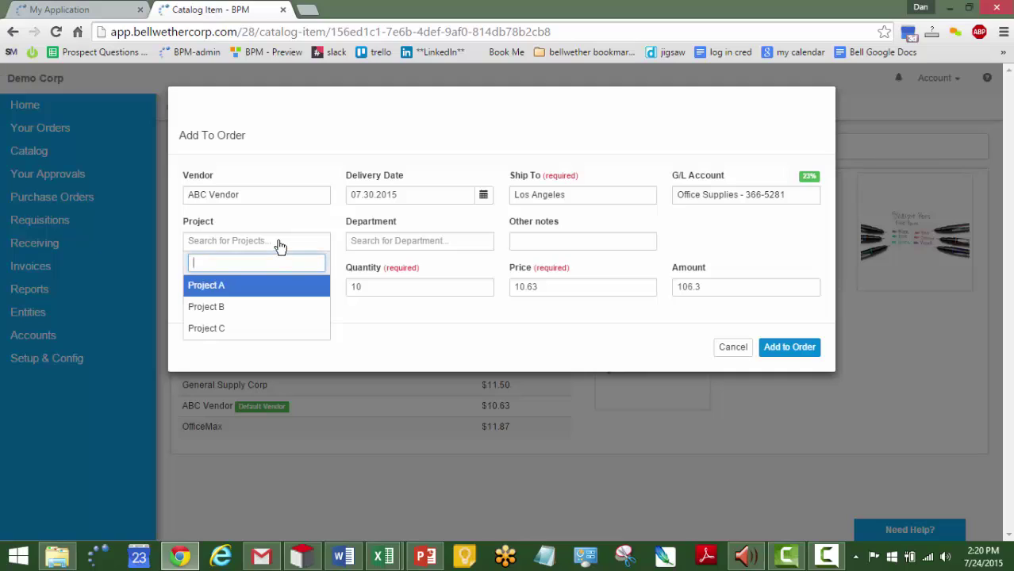
click(267, 292)
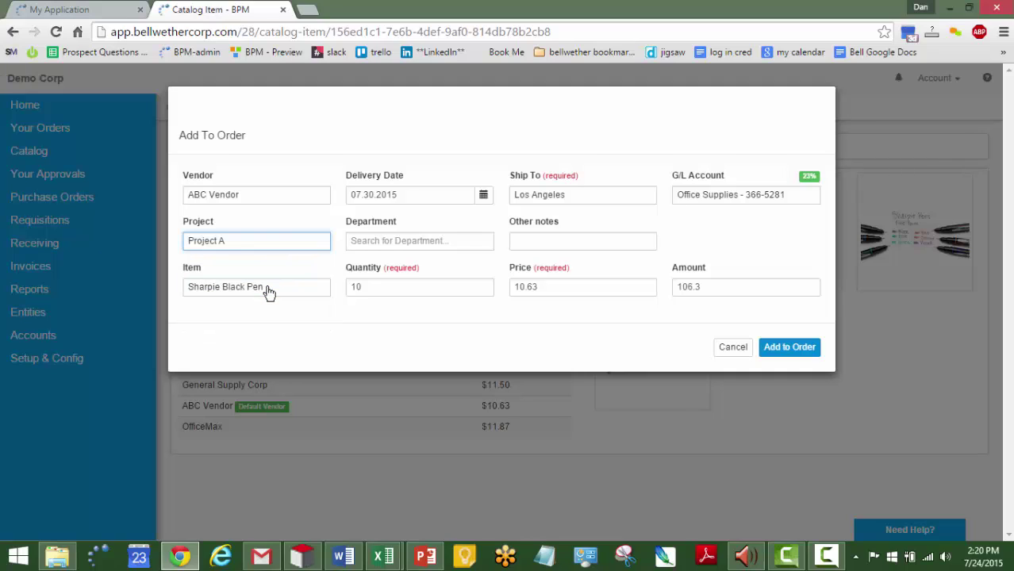
click(314, 243)
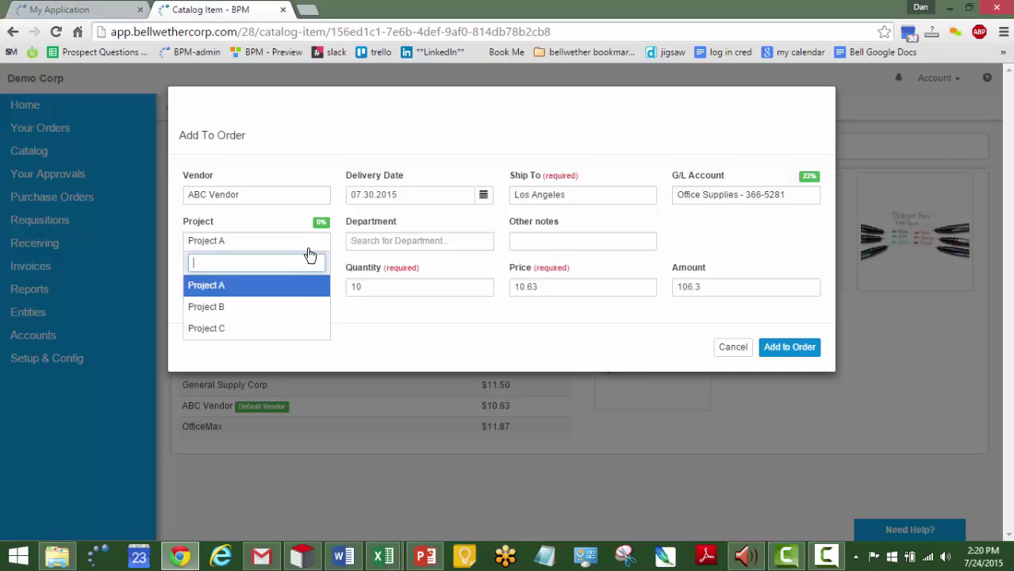
click(293, 307)
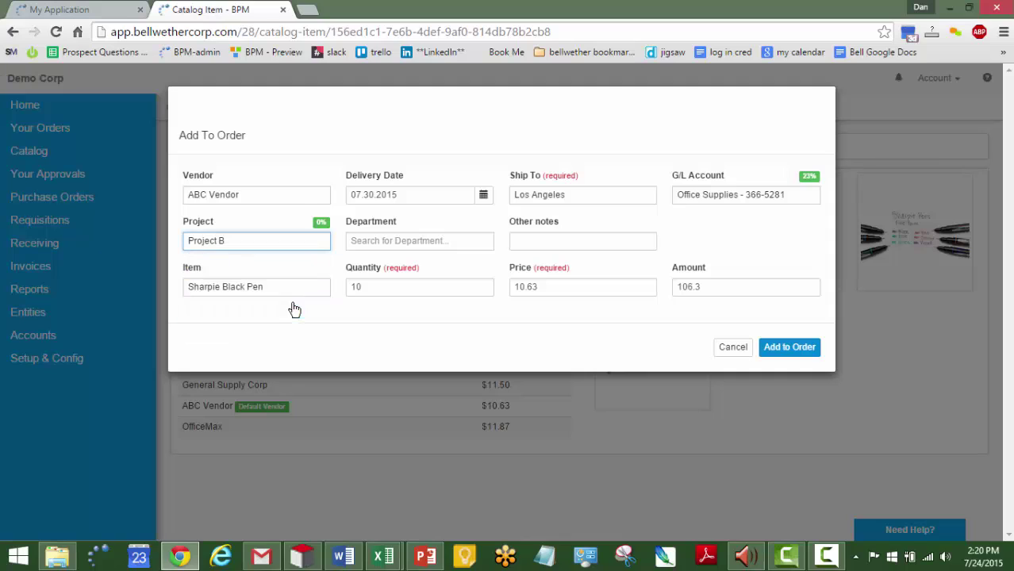
click(476, 243)
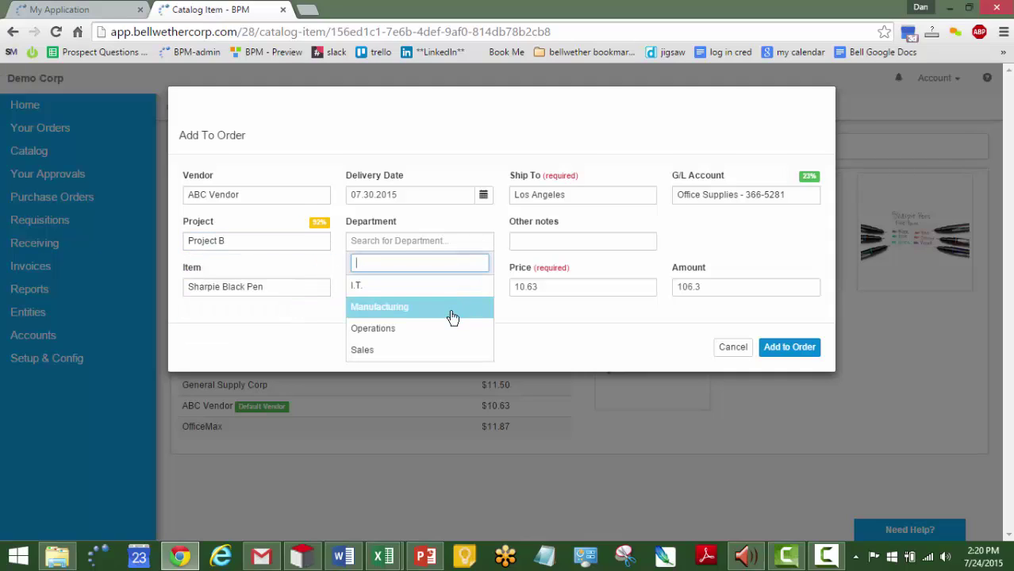
click(444, 334)
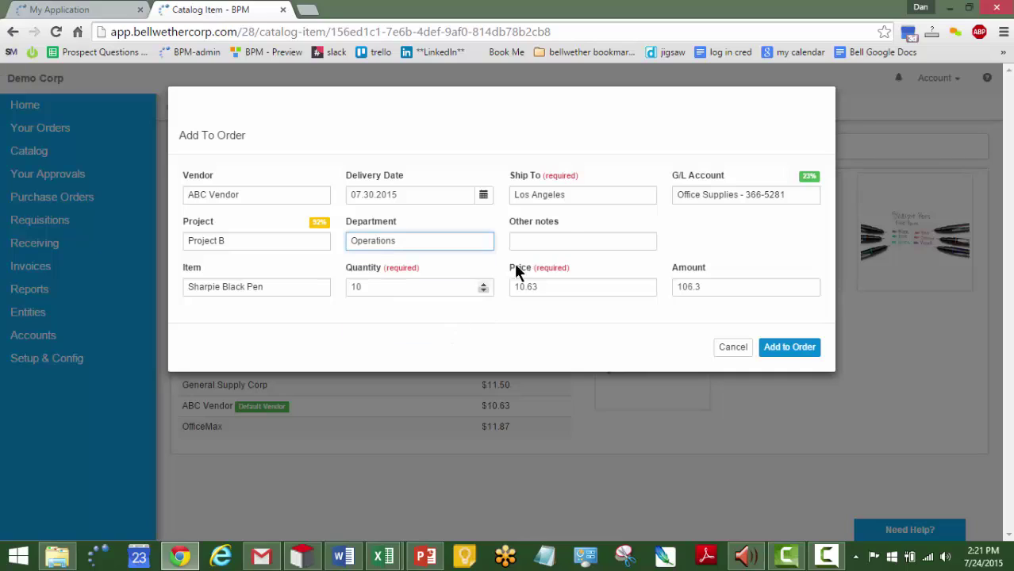
Step: Enter "General notes here" as the pen line's other notes and add the line to the order
click(568, 240)
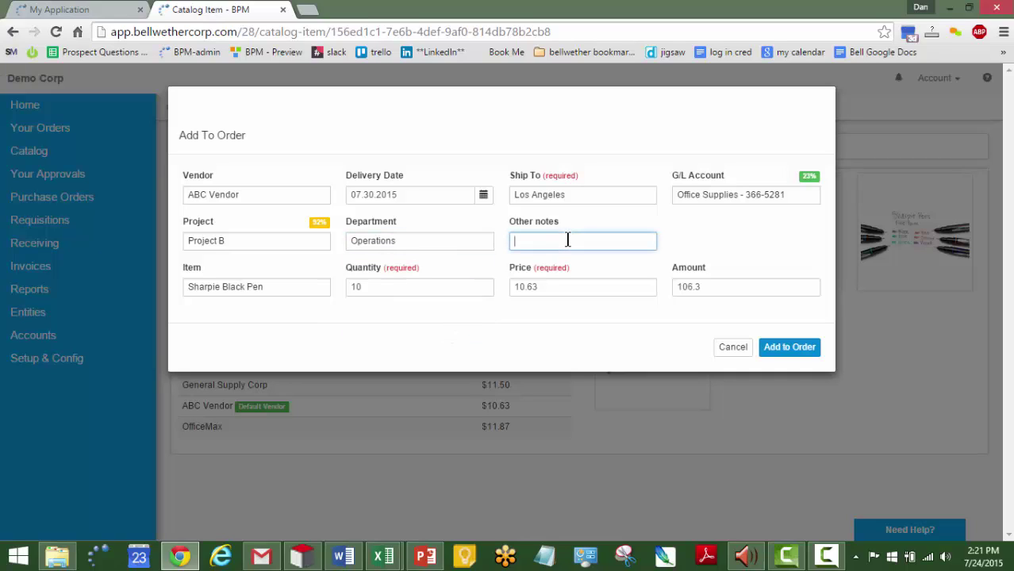
text(General notes here)
click(254, 314)
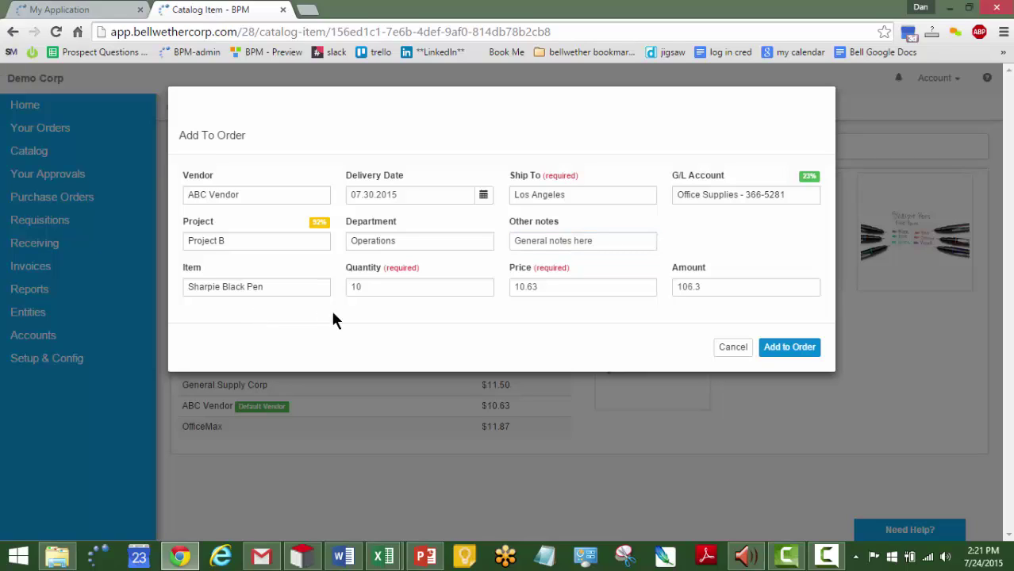
click(779, 347)
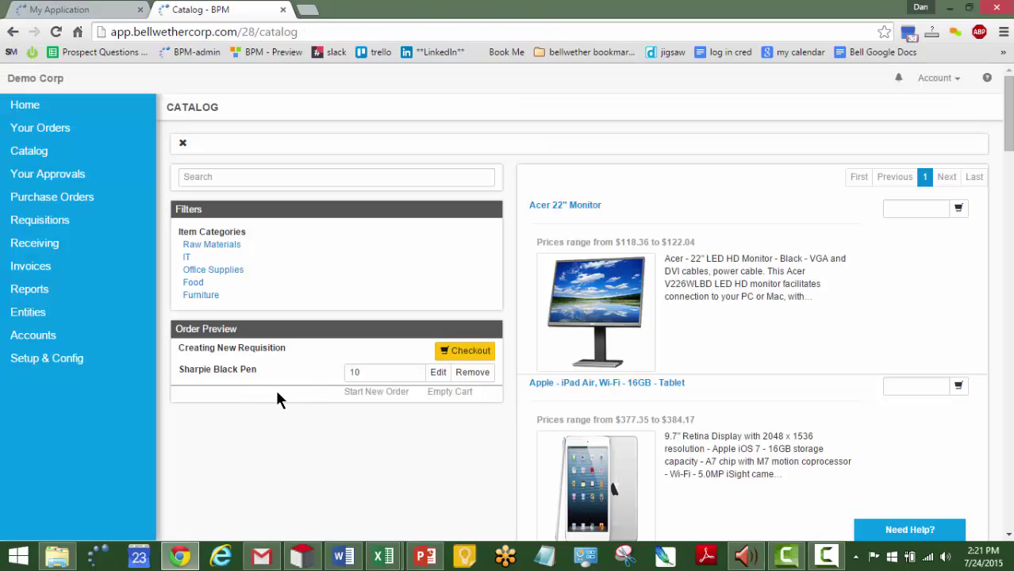
Step: Search the catalog for "paper" and add 8 of the Hammermill Case of Paper to the order
click(249, 176)
text(pape)
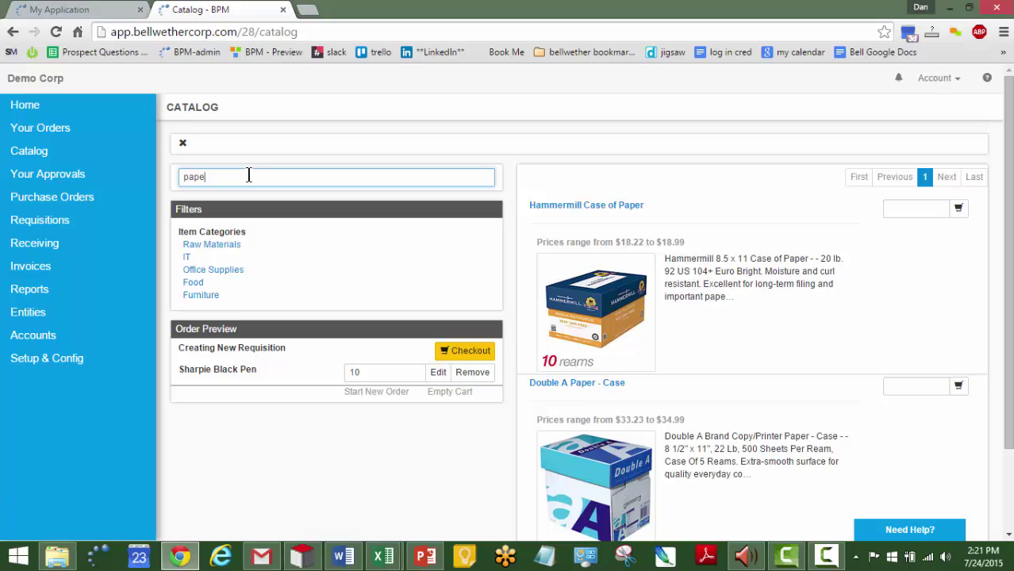
text(r)
click(893, 209)
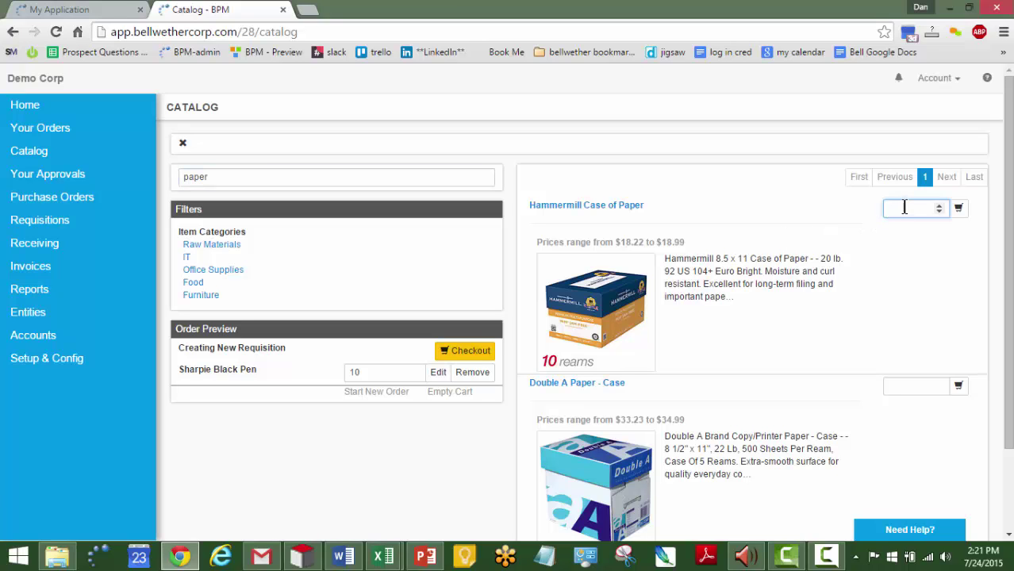
text(8)
click(958, 209)
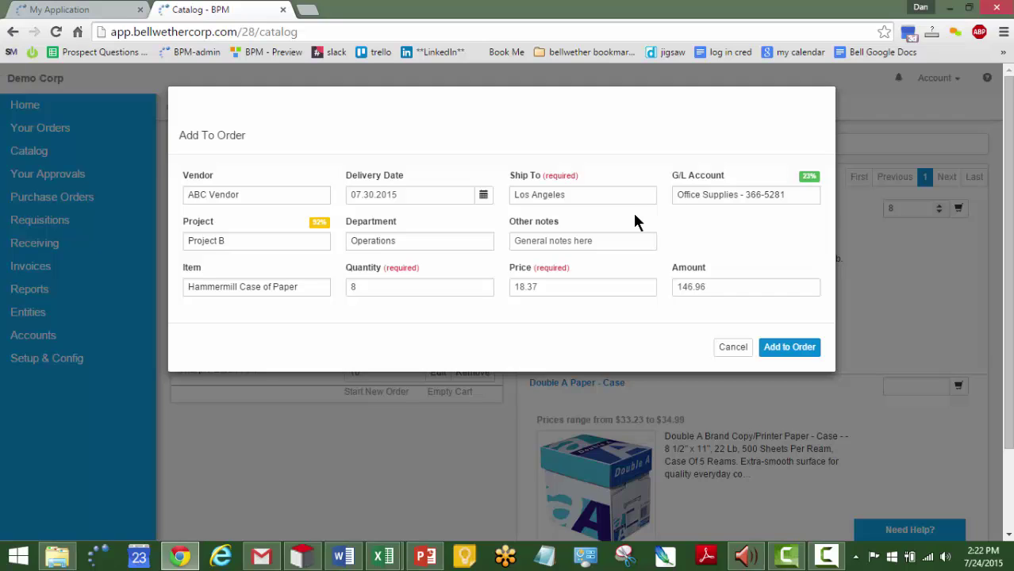
click(778, 347)
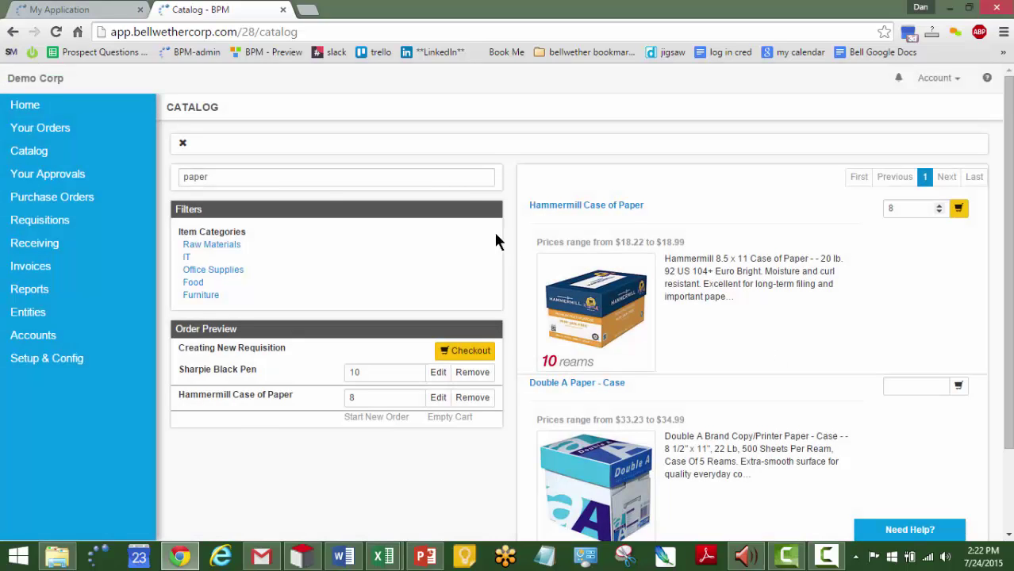
Step: Search the catalog for "ipad" and start adding 1 of the Apple iPad Air, Wi-Fi, 16GB Tablet to the order
click(269, 177)
key(BackSpace)
key(BackSpace)
key(BackSpace)
key(BackSpace)
key(BackSpace)
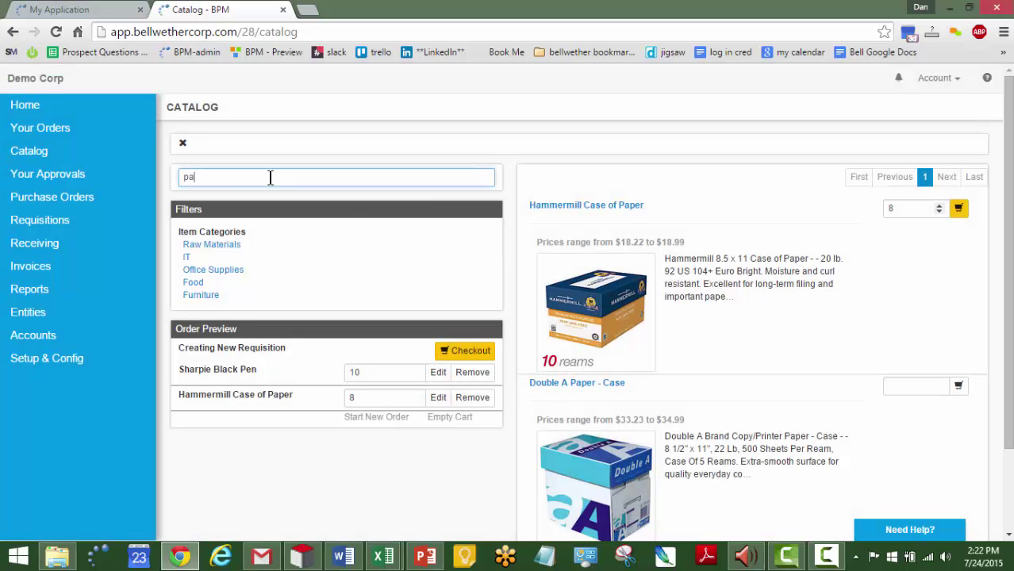
text(lpad)
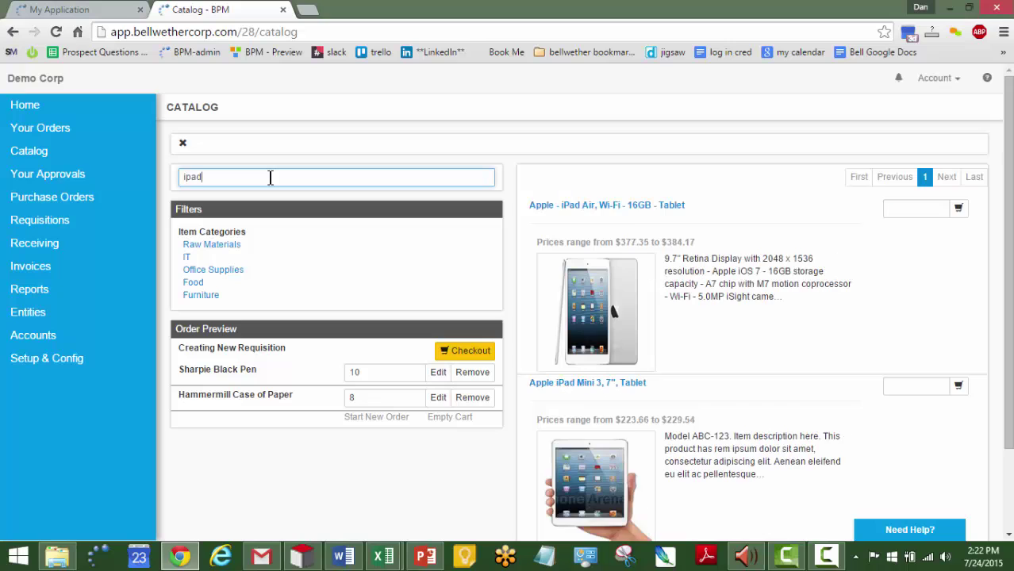
click(959, 209)
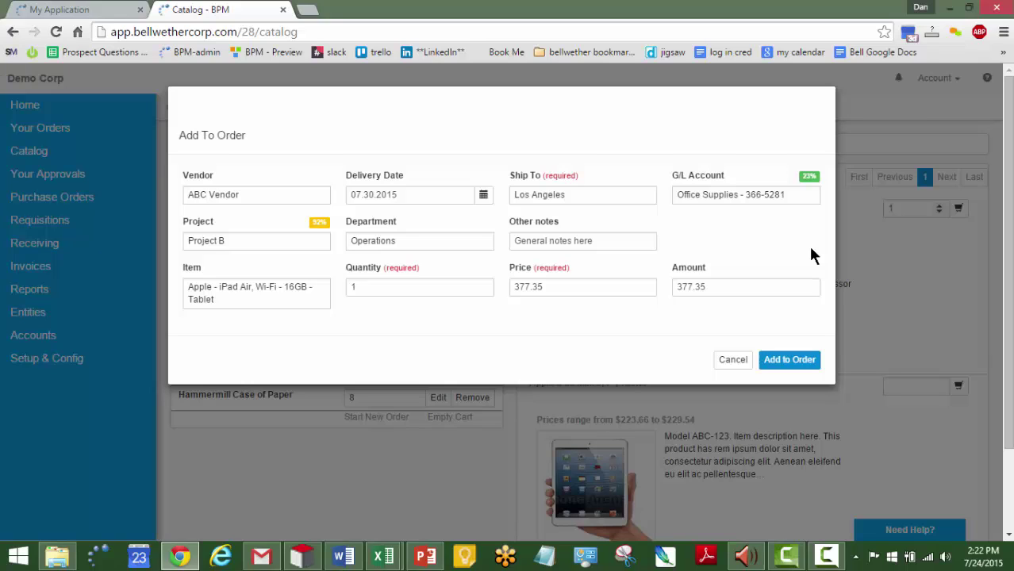
Step: Assign the iPad line to the Information Technology account, Project C and the Manufacturing department, and add it to the order
click(718, 200)
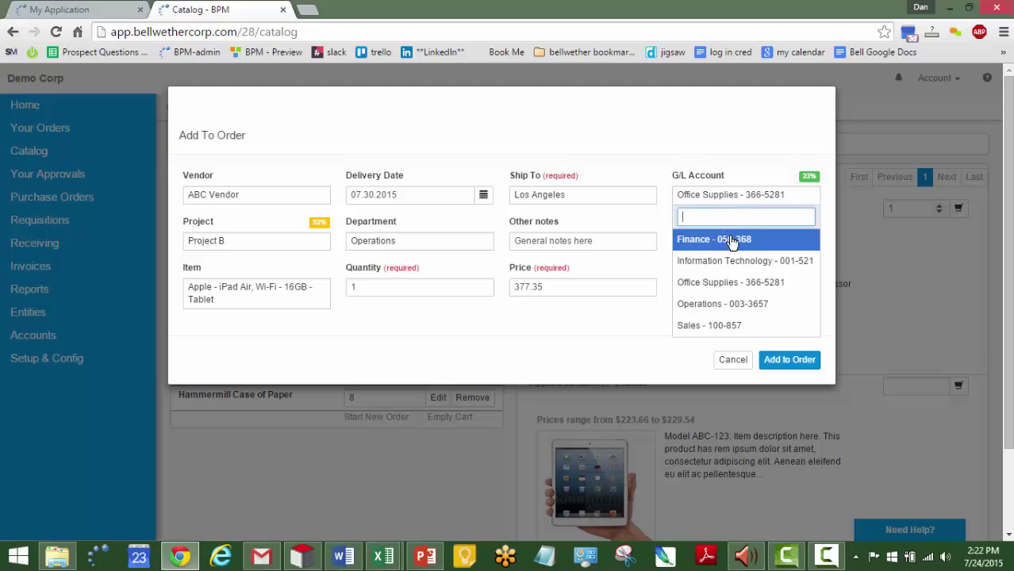
click(738, 261)
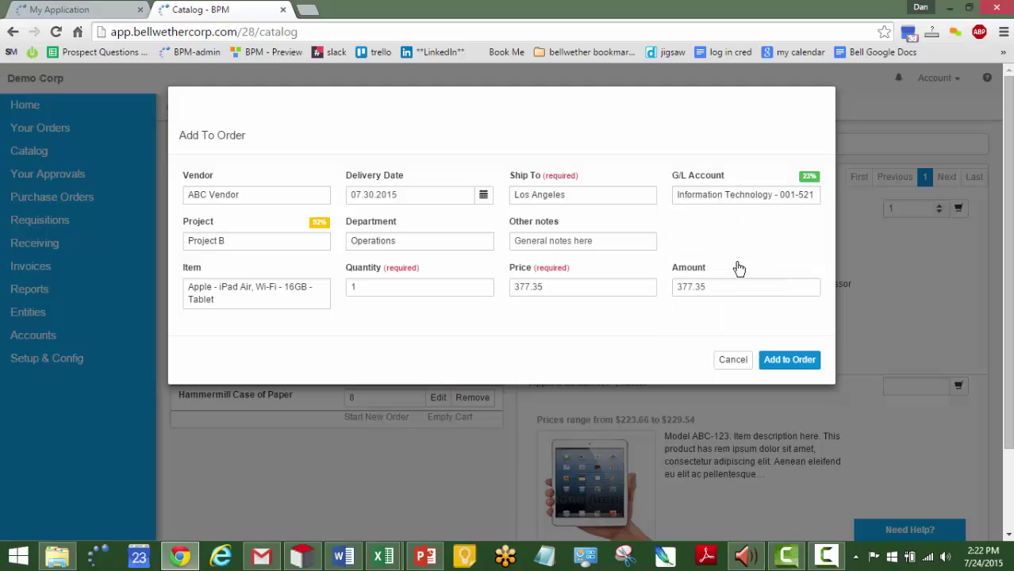
click(289, 243)
click(268, 335)
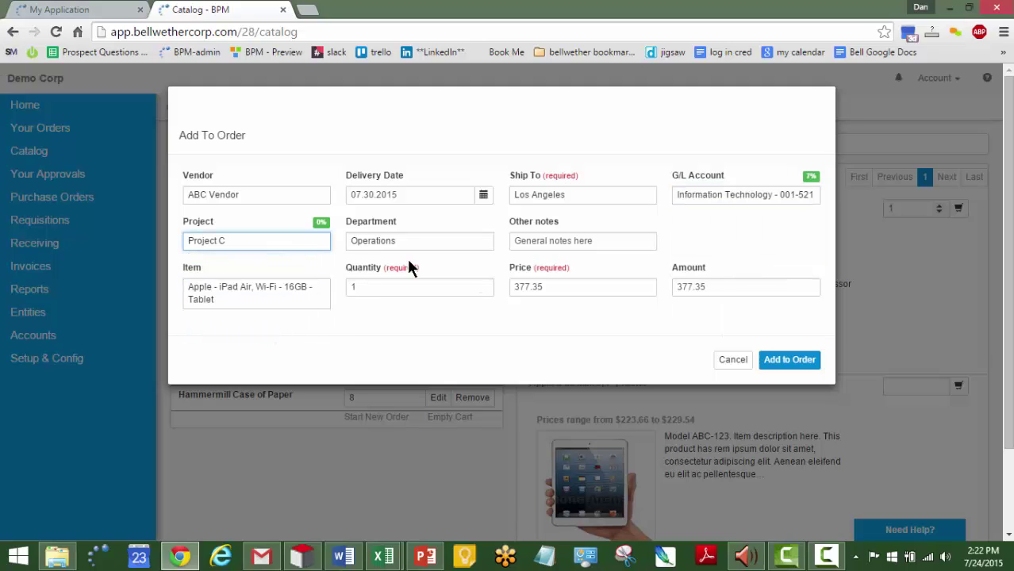
click(789, 361)
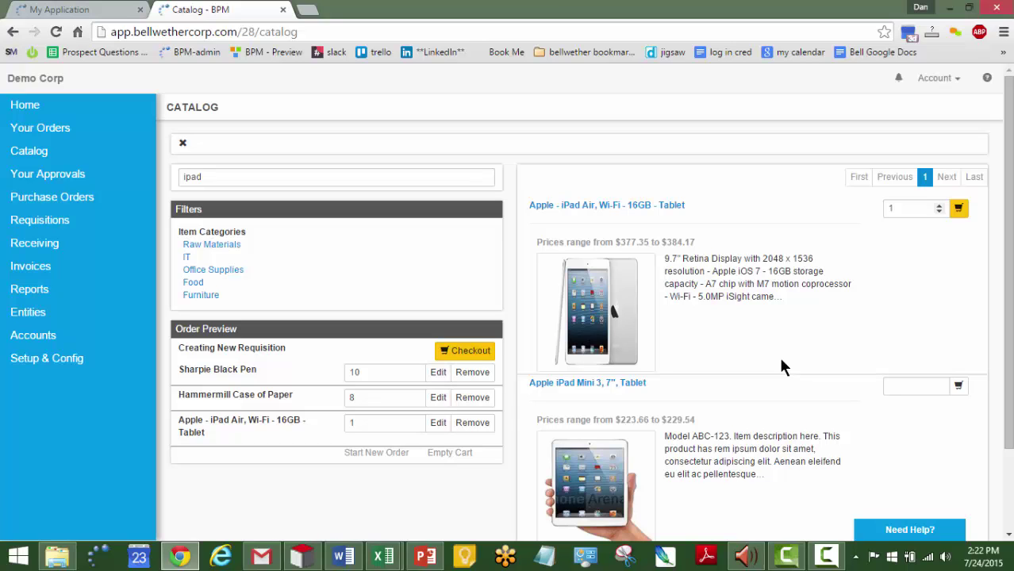
Step: Check out the order, enter "Demo order" as its short description and look over the order lines
click(479, 354)
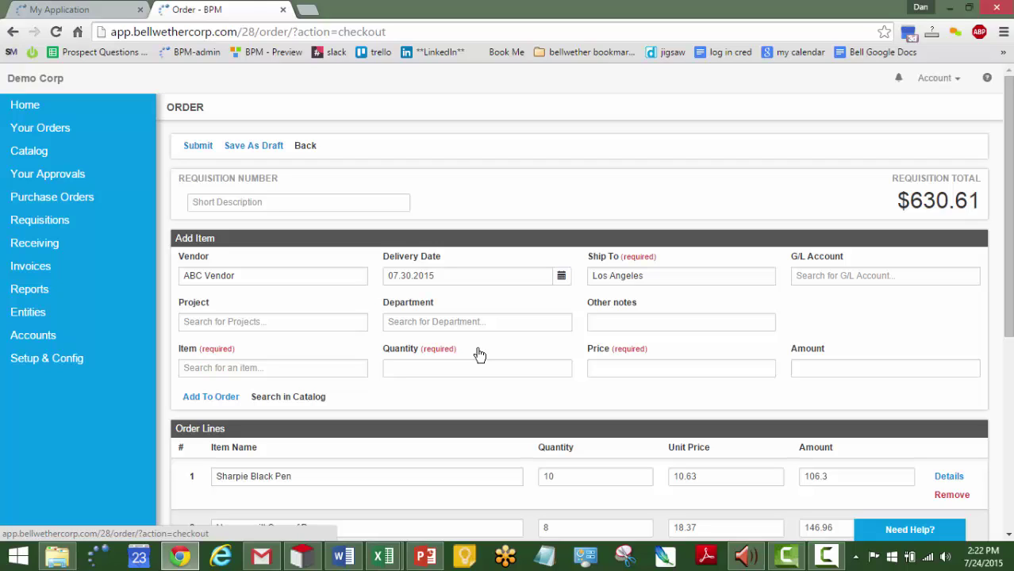
click(268, 203)
text(Demo order)
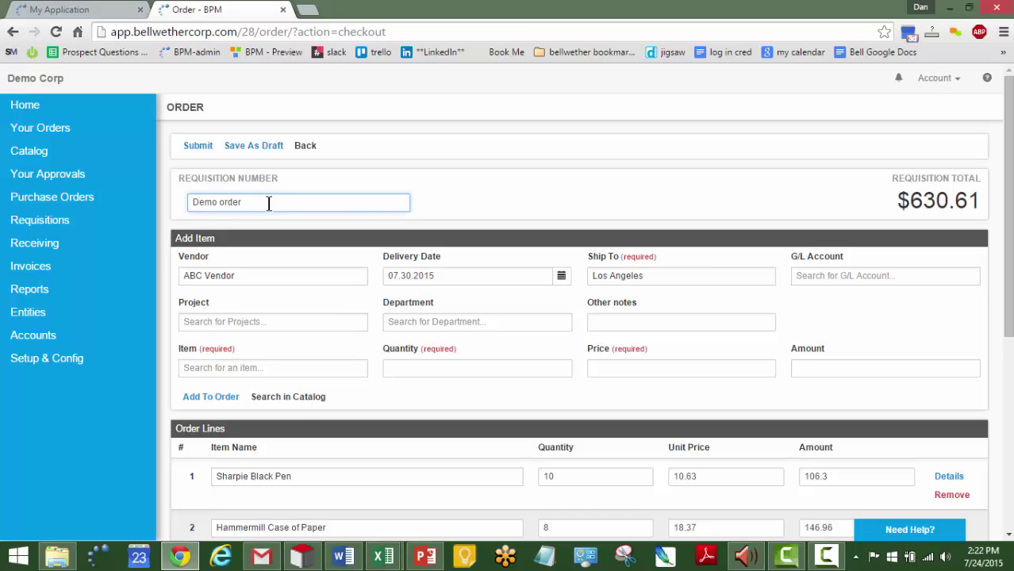
scroll(397, 346, down, 4)
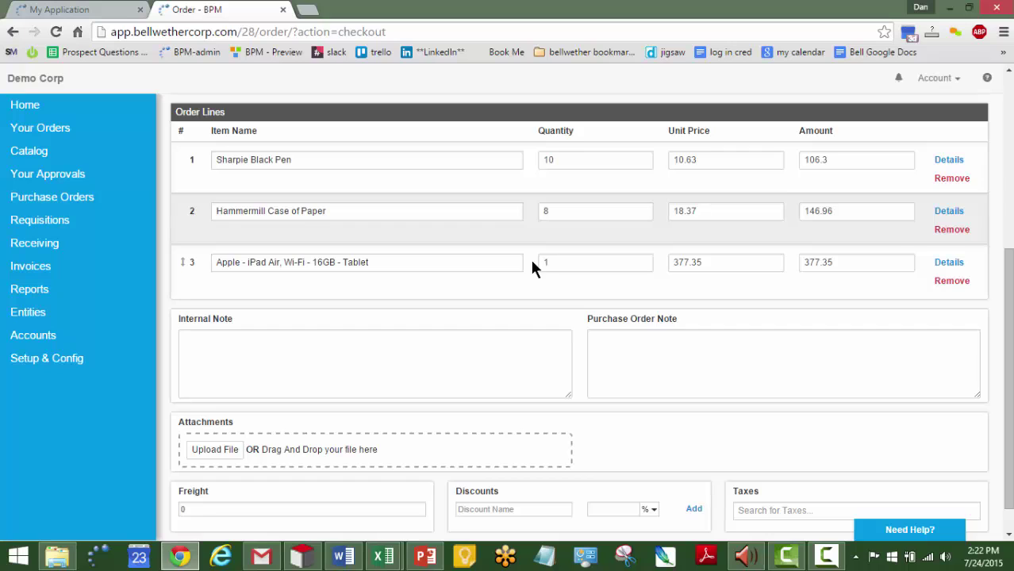
scroll(531, 268, up, 4)
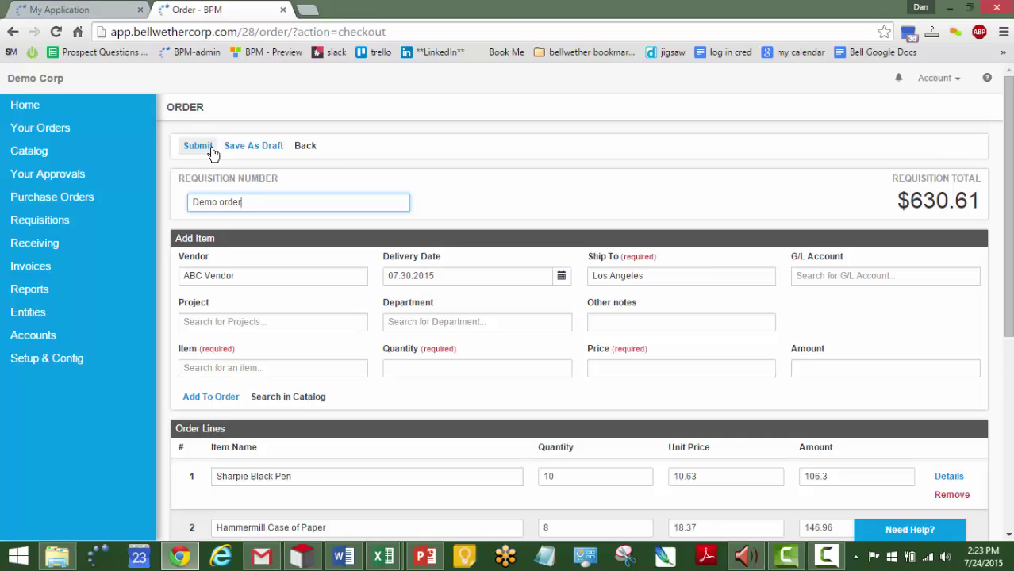
Step: Enter "Internal notes" as the internal note and "External notes" as the purchase order note
scroll(455, 191, down, 5)
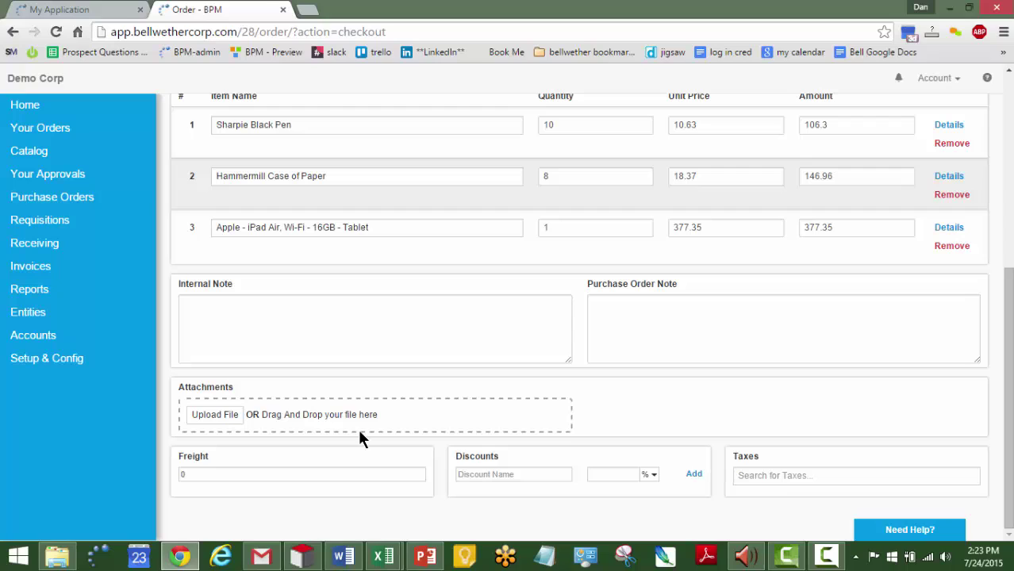
click(278, 345)
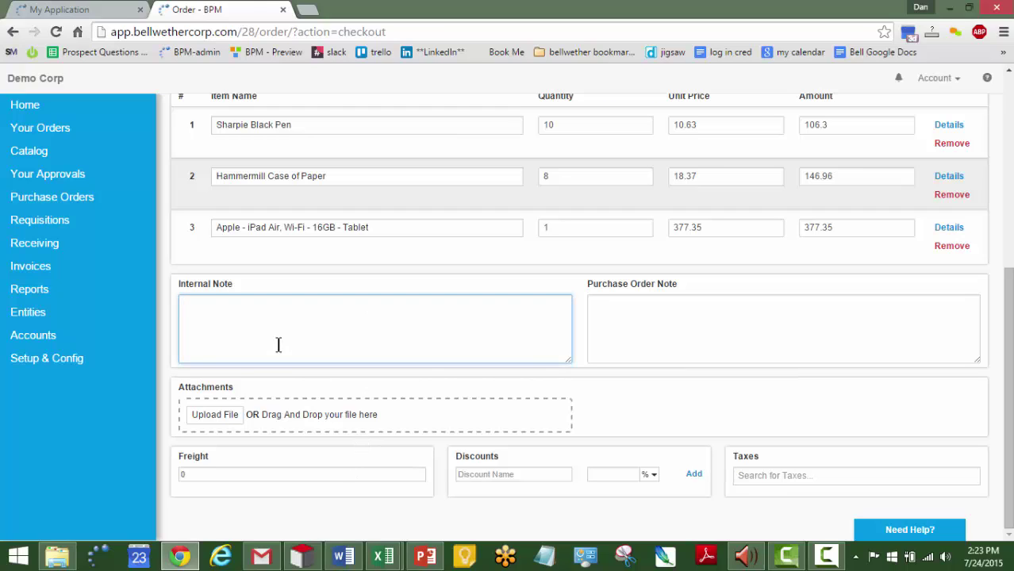
text(Internal notes)
click(626, 330)
text(Ex)
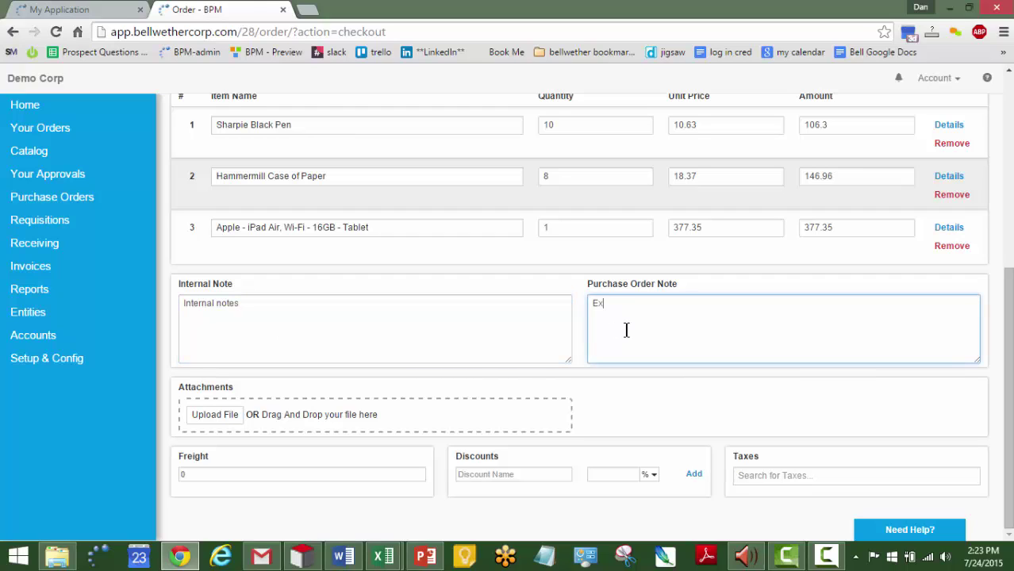
text(ternal notes)
Step: Attach the spec-sheet JPEG from the Google Drive demo docs folder to the order
click(213, 414)
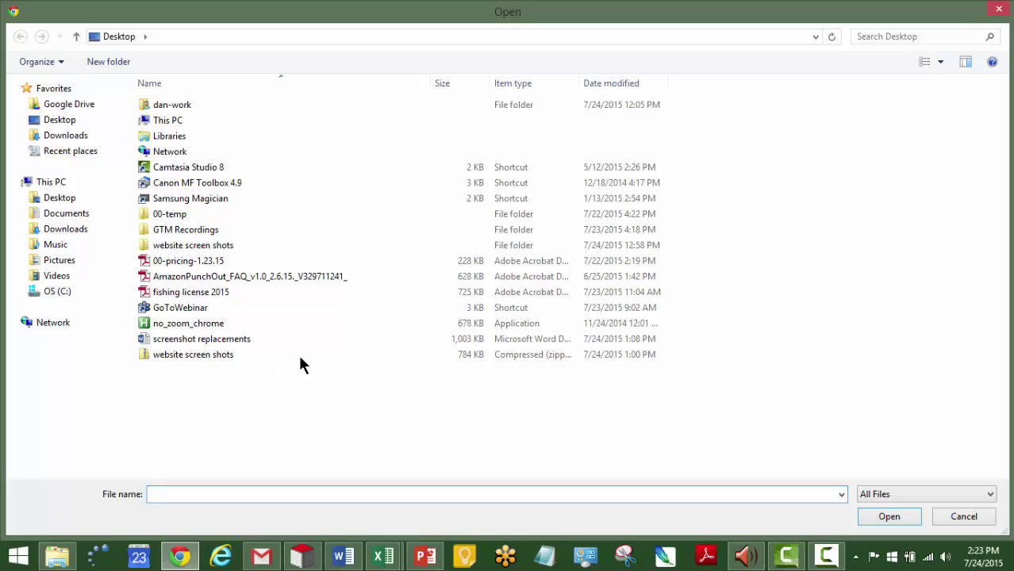
click(69, 104)
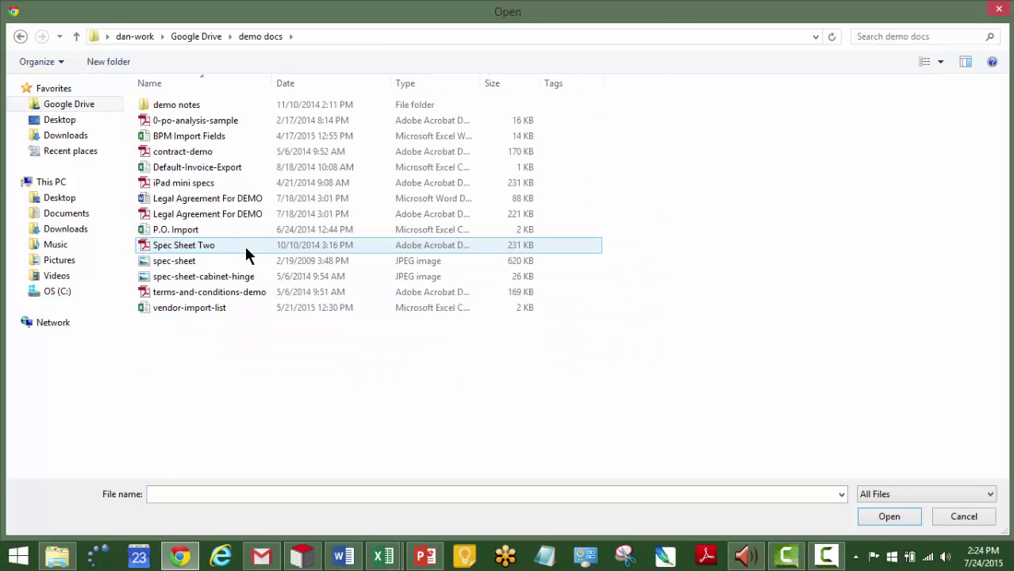
double_click(246, 262)
Step: Set the freight to 25 and add a 5% discount named "Demo discount" to the order
click(198, 476)
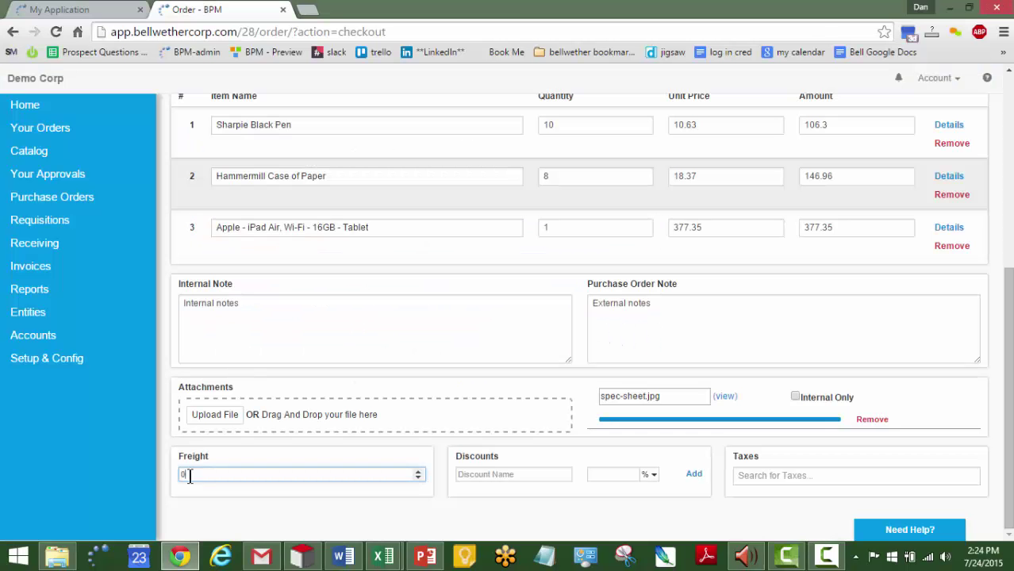
text(25)
click(488, 474)
text(Demo discount)
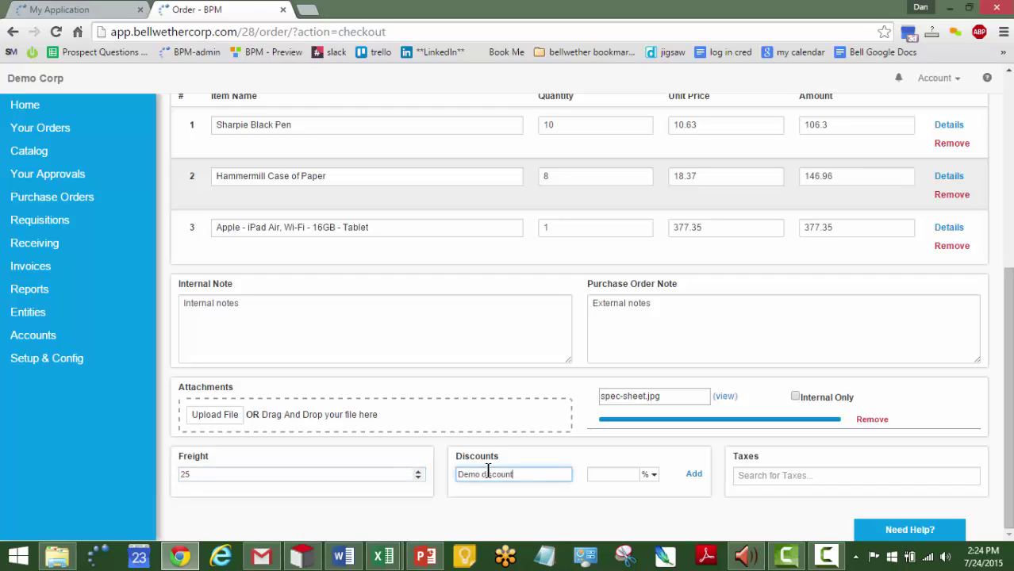
click(607, 474)
text(5)
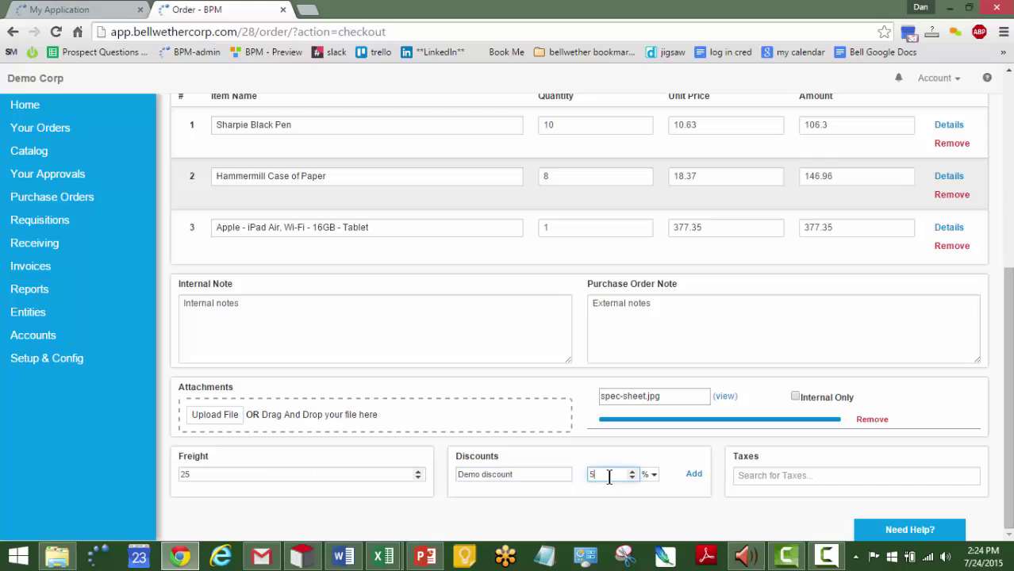
click(652, 476)
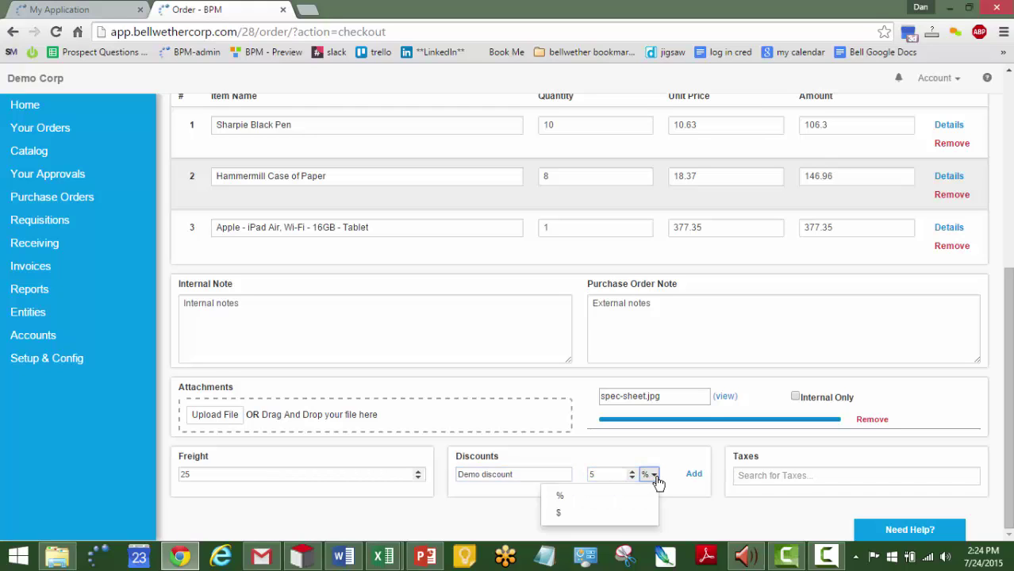
click(708, 481)
click(694, 474)
Step: Apply State Tax and Municipal Tax to the order and submit the requisition
click(782, 472)
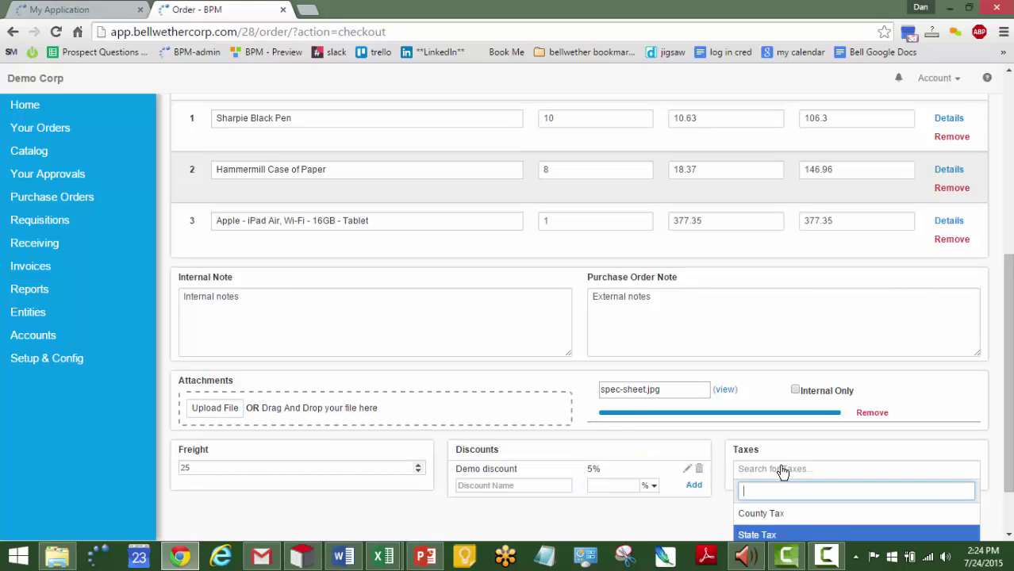
click(795, 536)
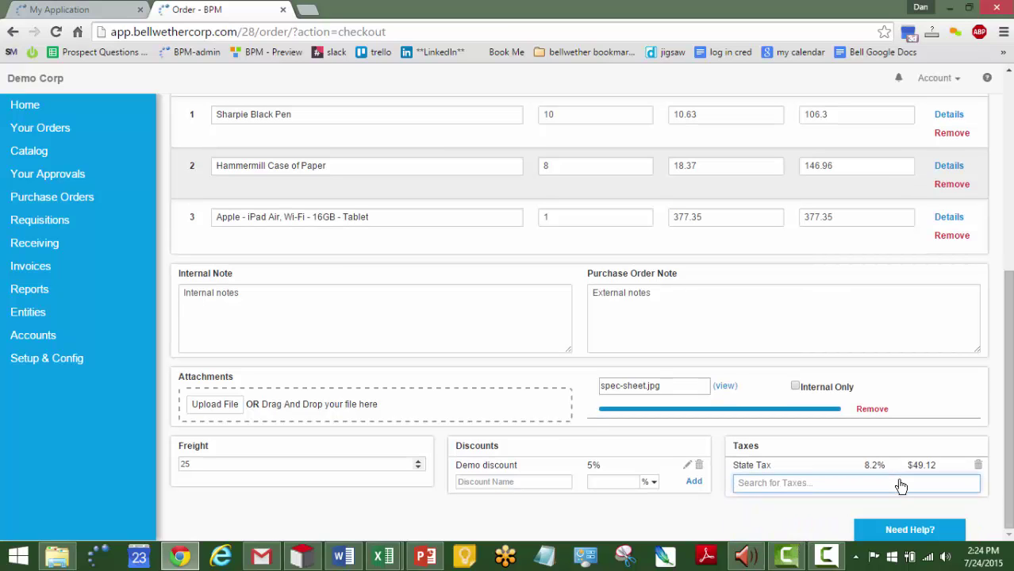
click(900, 487)
scroll(834, 496, down, 1)
click(794, 486)
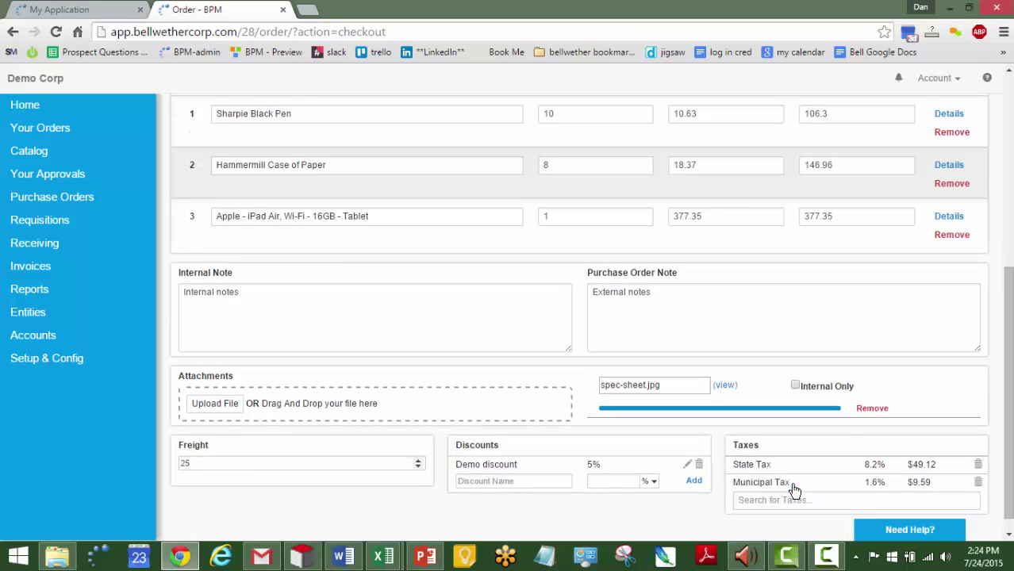
scroll(935, 384, up, 5)
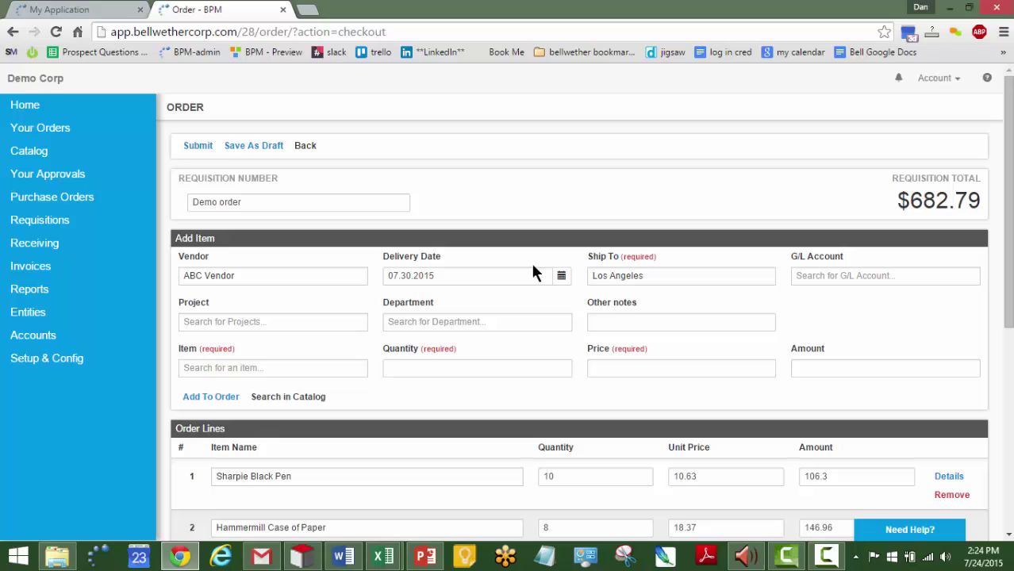
click(197, 147)
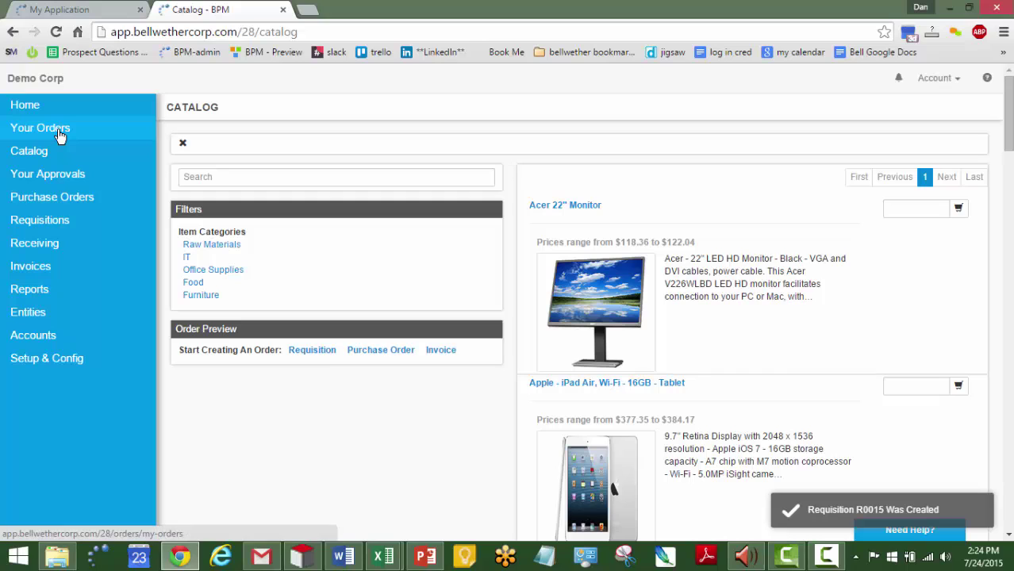
Step: Open your orders and check whose approval the Demo order requisition is waiting on
click(60, 134)
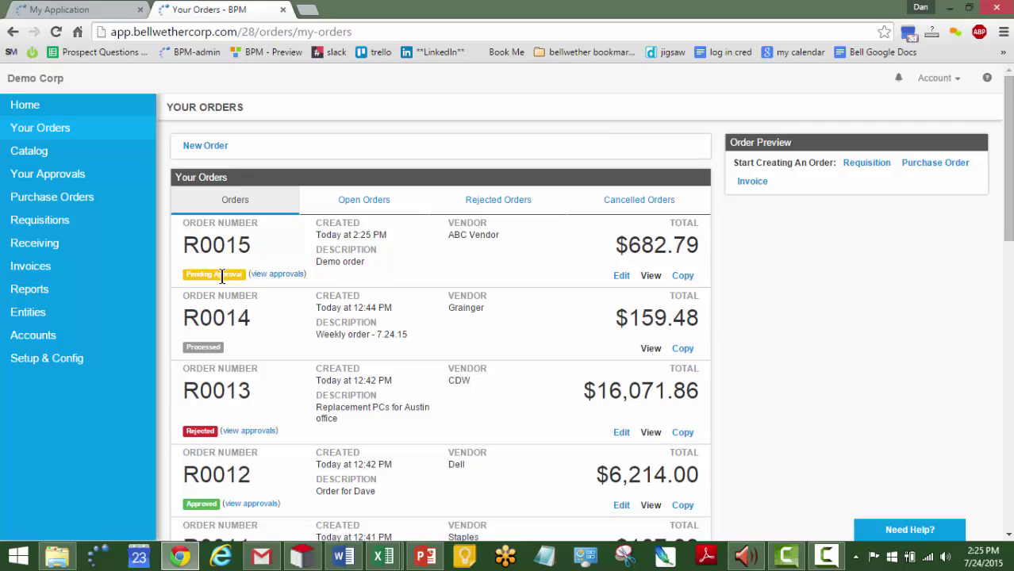
click(284, 276)
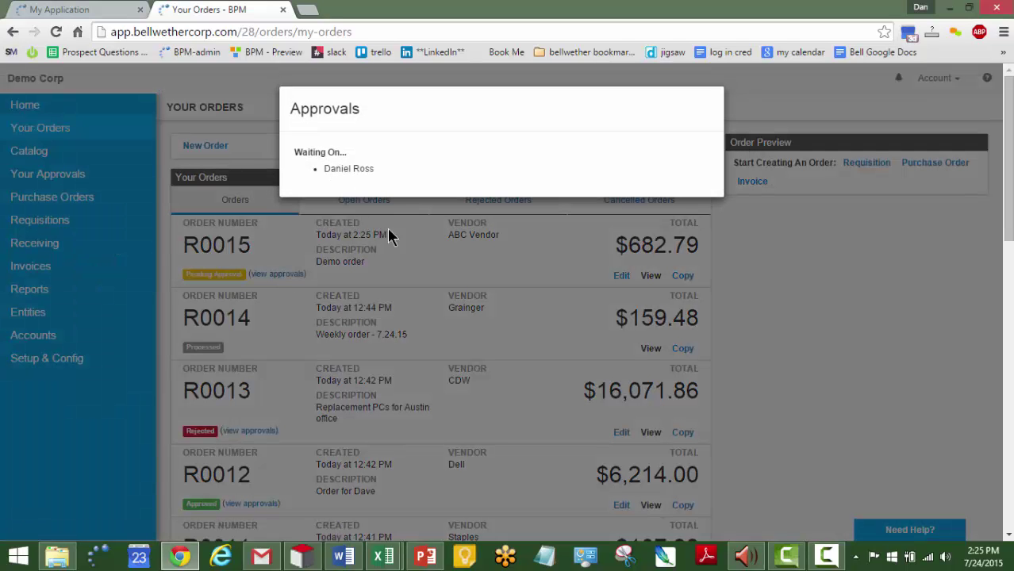
click(402, 274)
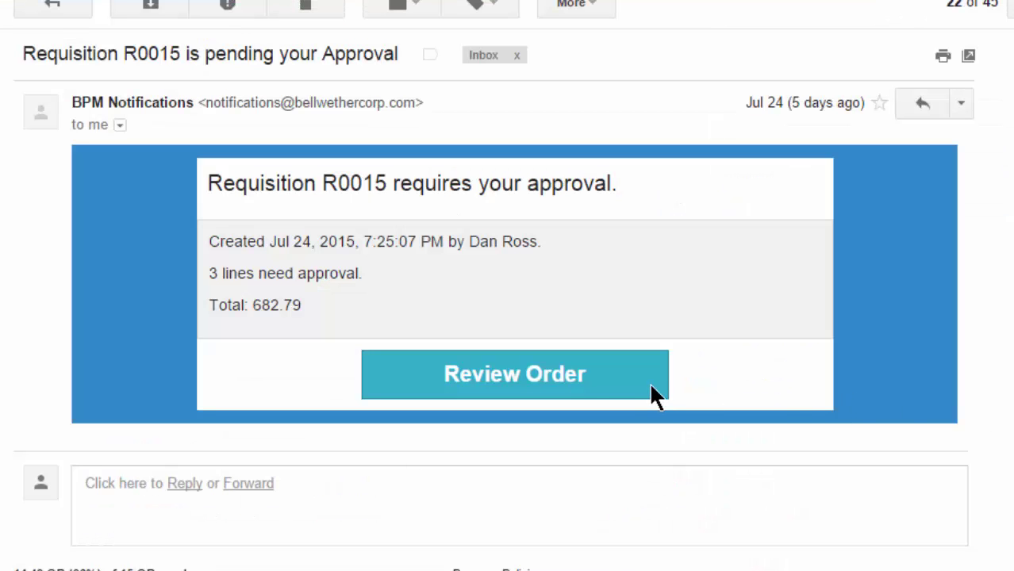
Step: Open the pending approvals from the notification e-mail and view the Demo order's full details
click(553, 387)
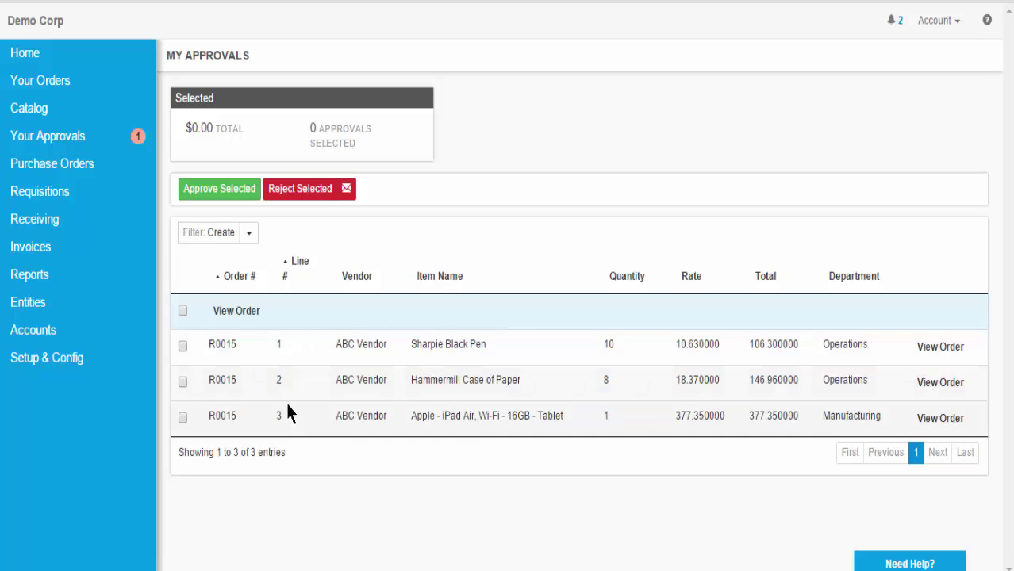
click(242, 312)
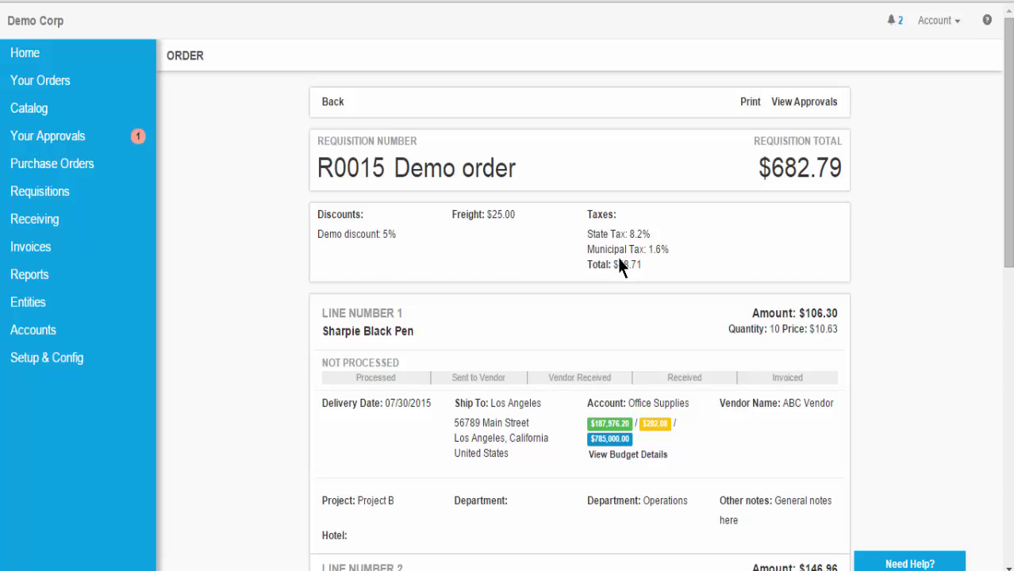
scroll(619, 262, down, 4)
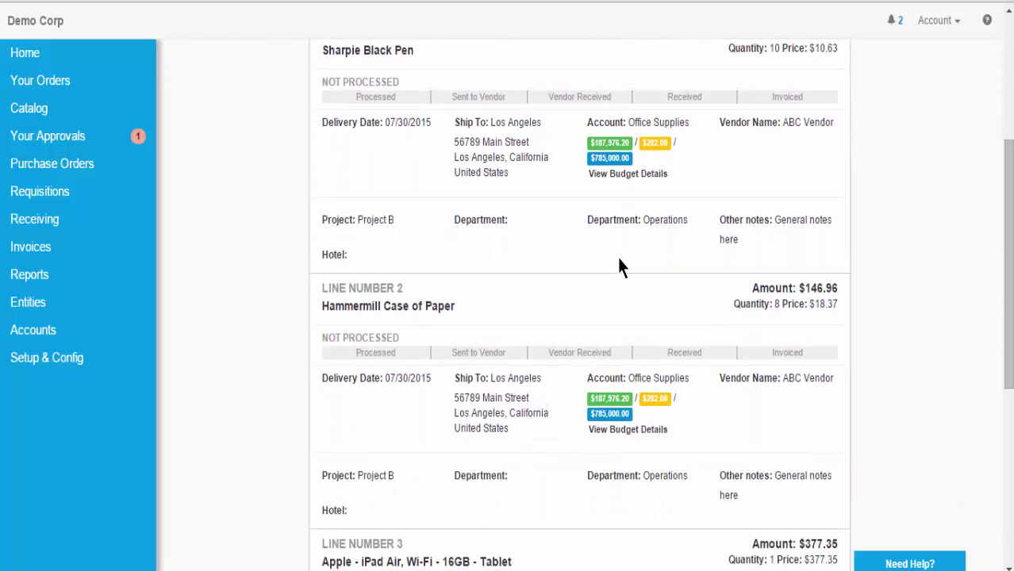
Step: Examine the budget details of the pen line's Office Supplies account and open the order's spec-sheet.jpg attachment
click(623, 179)
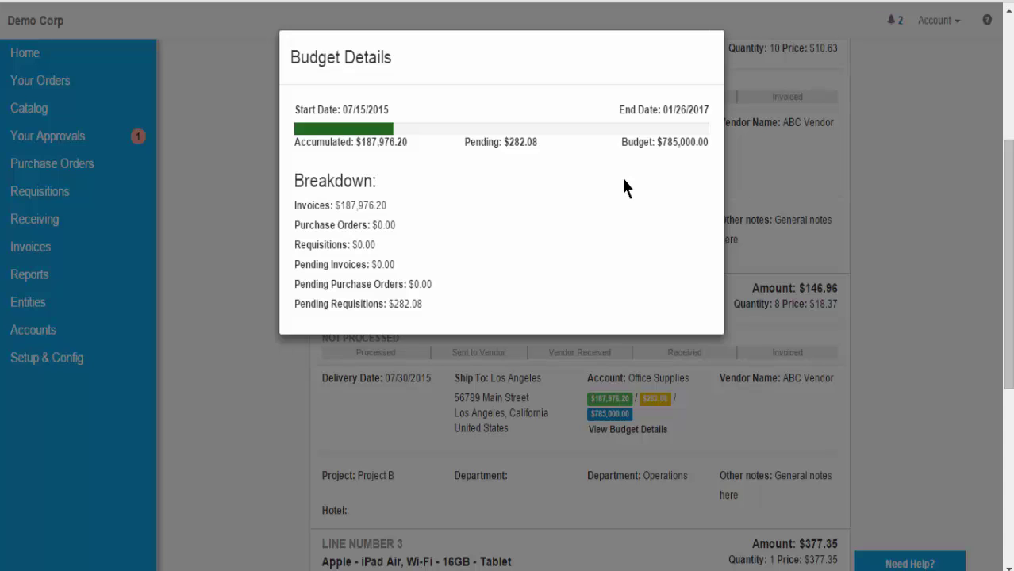
click(788, 204)
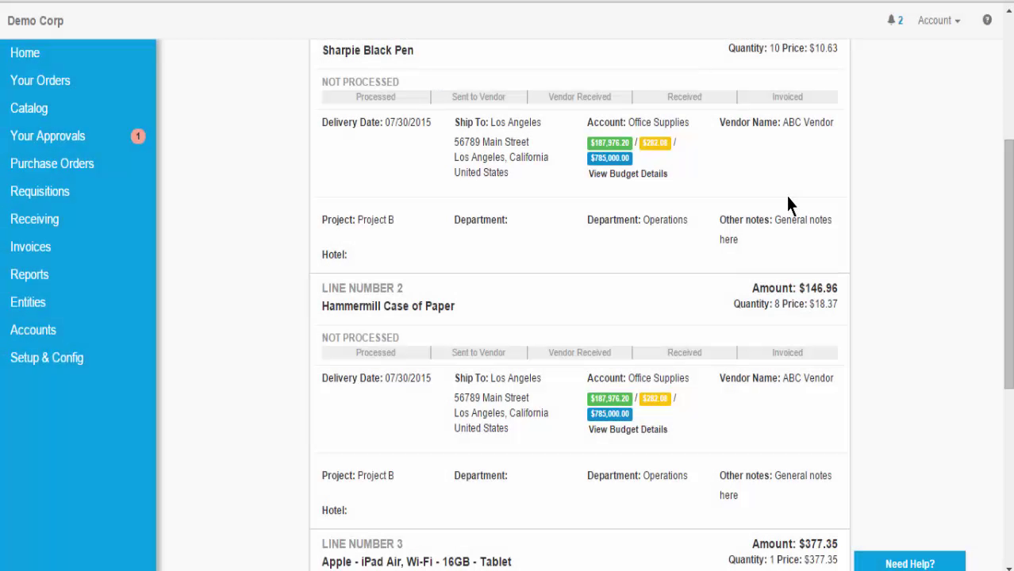
scroll(788, 204, down, 5)
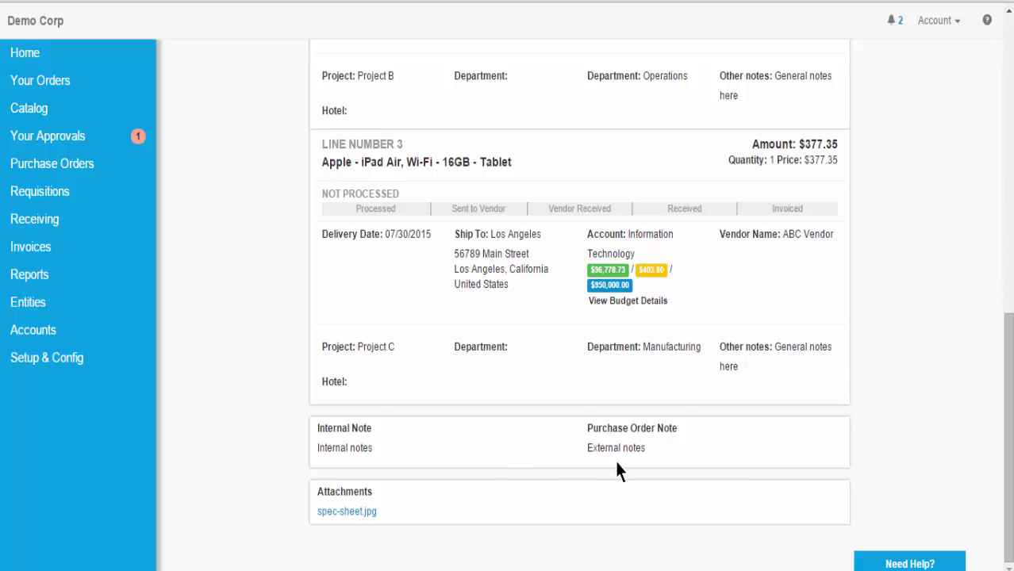
click(347, 512)
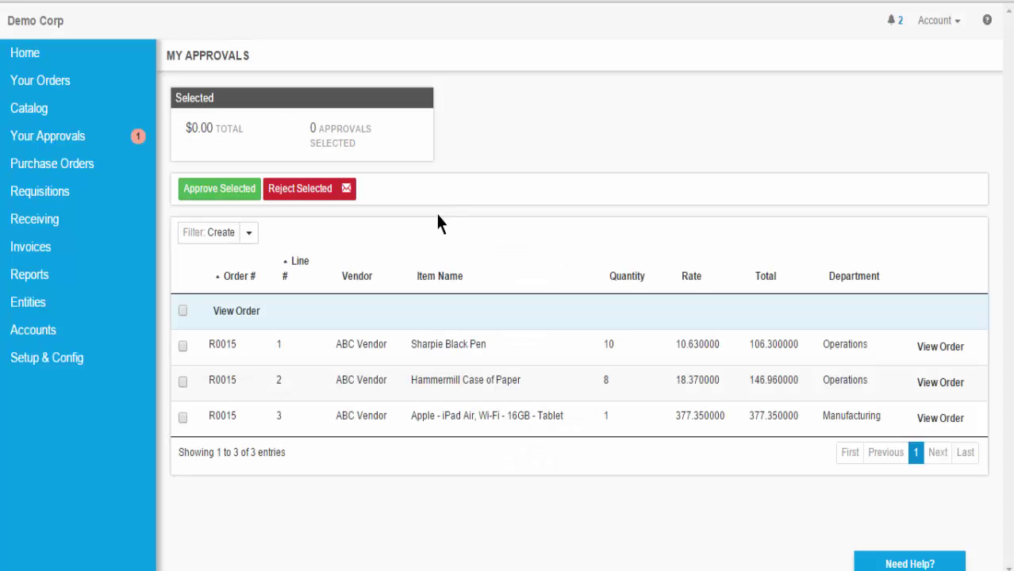
Step: Select all three pending order lines and approve them
click(183, 311)
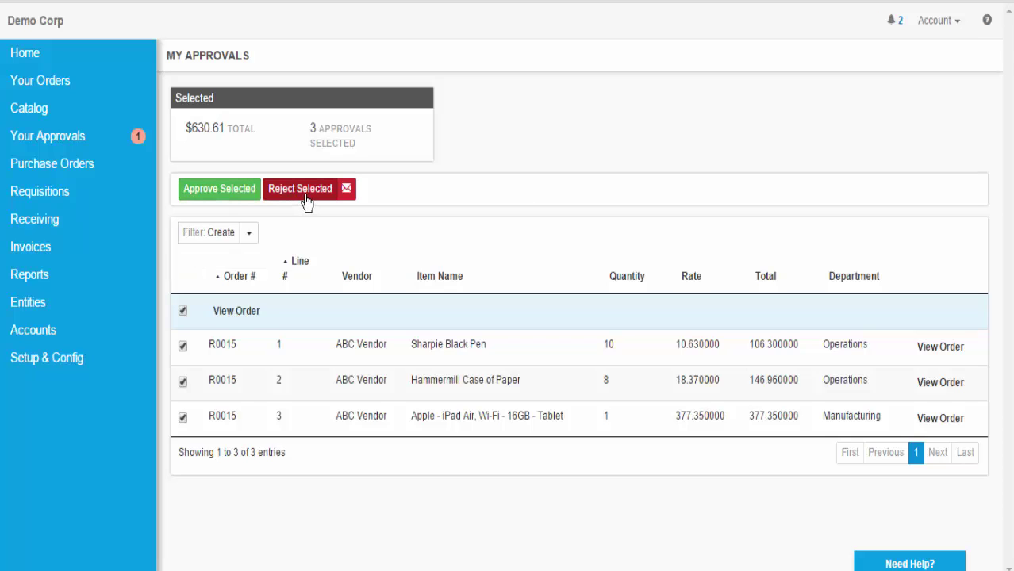
click(346, 191)
click(430, 122)
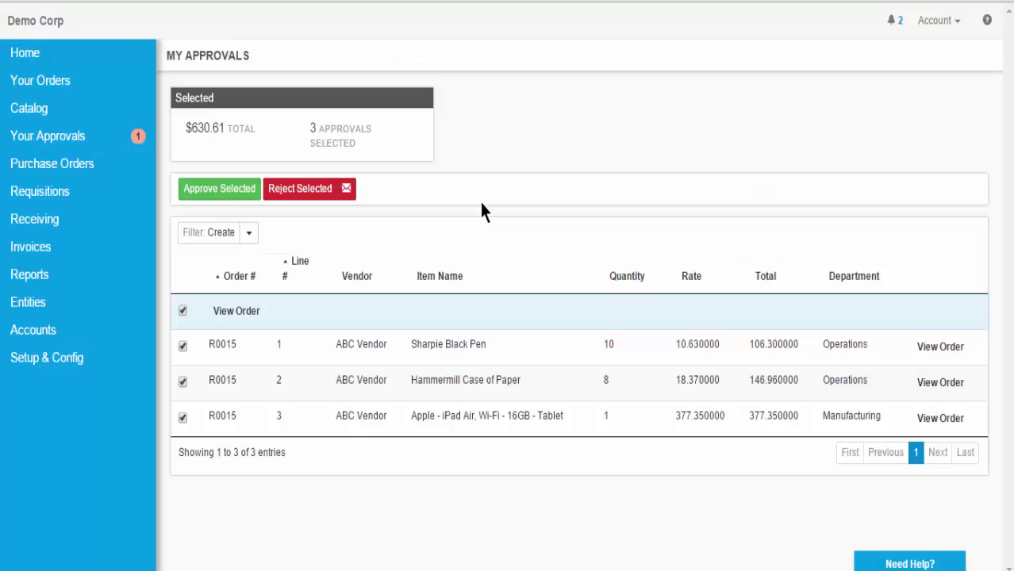
click(226, 203)
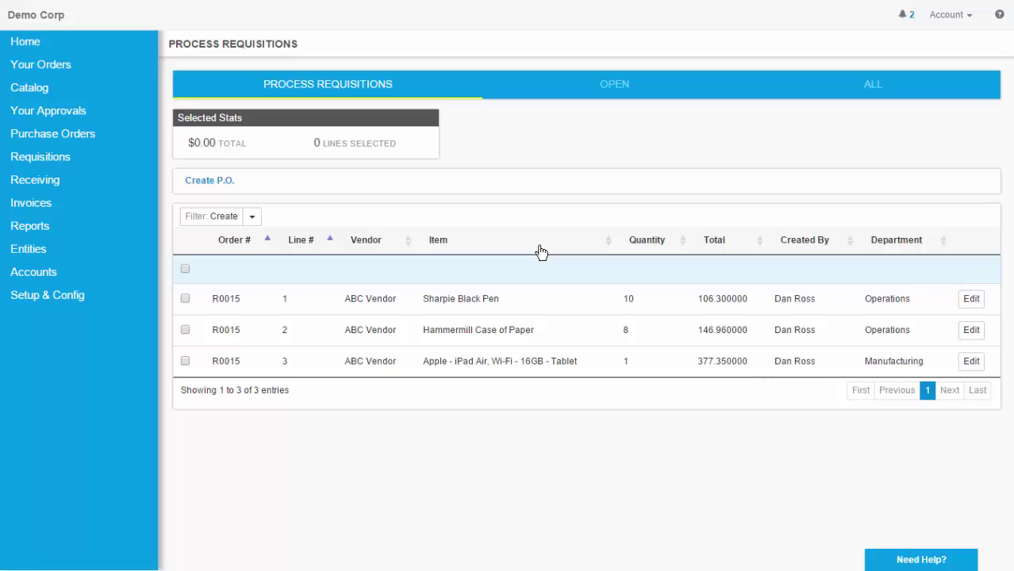
Step: Select the pen, paper and iPad requisition lines and create a purchase order from them
click(186, 268)
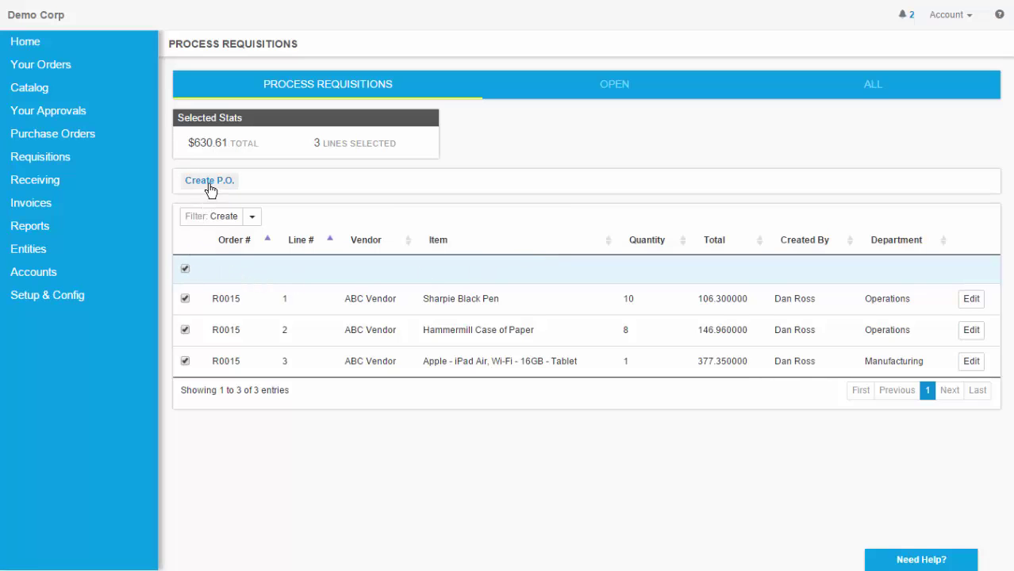
click(185, 268)
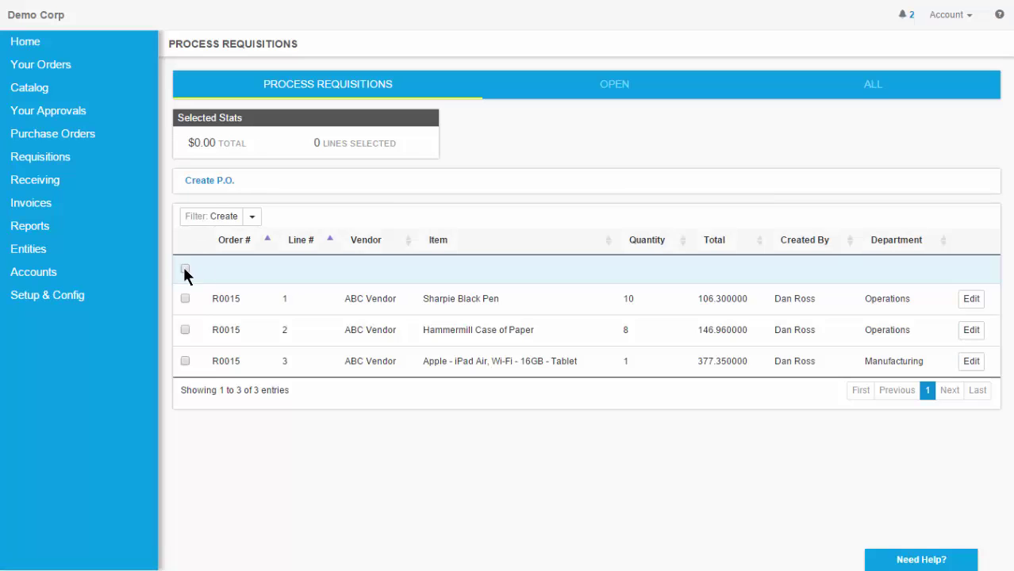
click(185, 298)
click(186, 330)
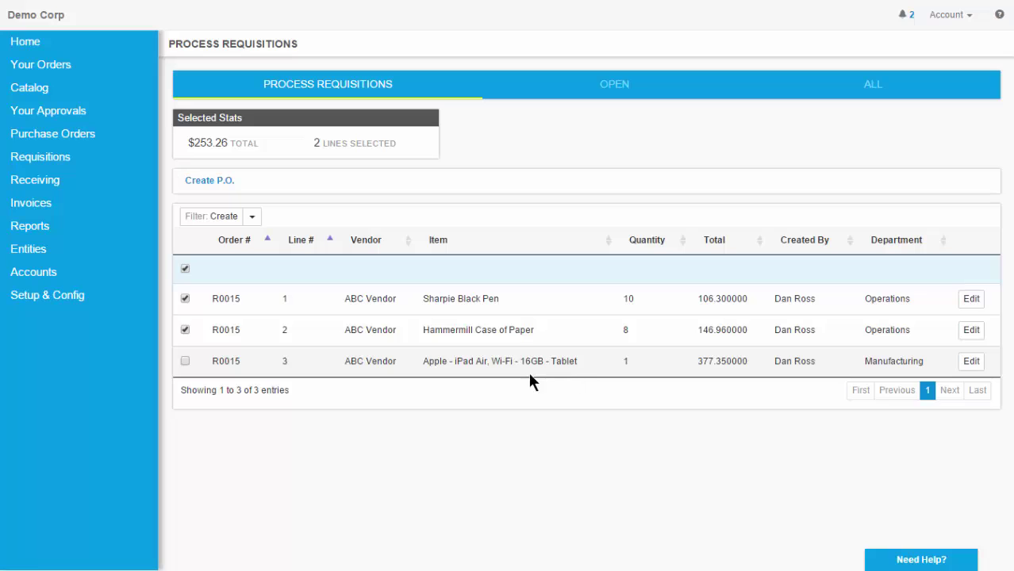
click(185, 361)
click(220, 182)
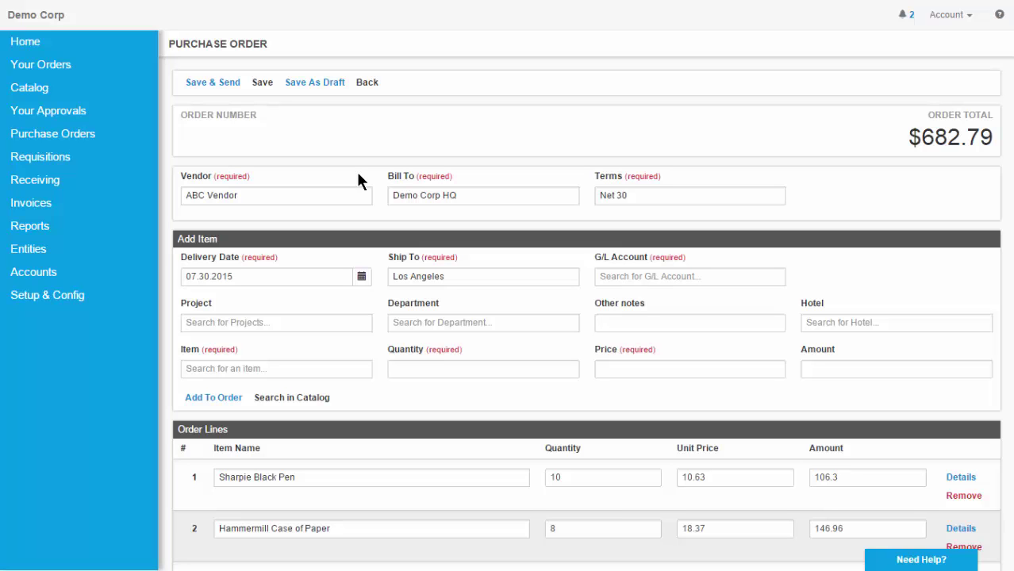
Step: Review the purchase order's lines, notes, freight, discount and taxes, and view its spec-sheet.jpg attachment
scroll(358, 180, down, 4)
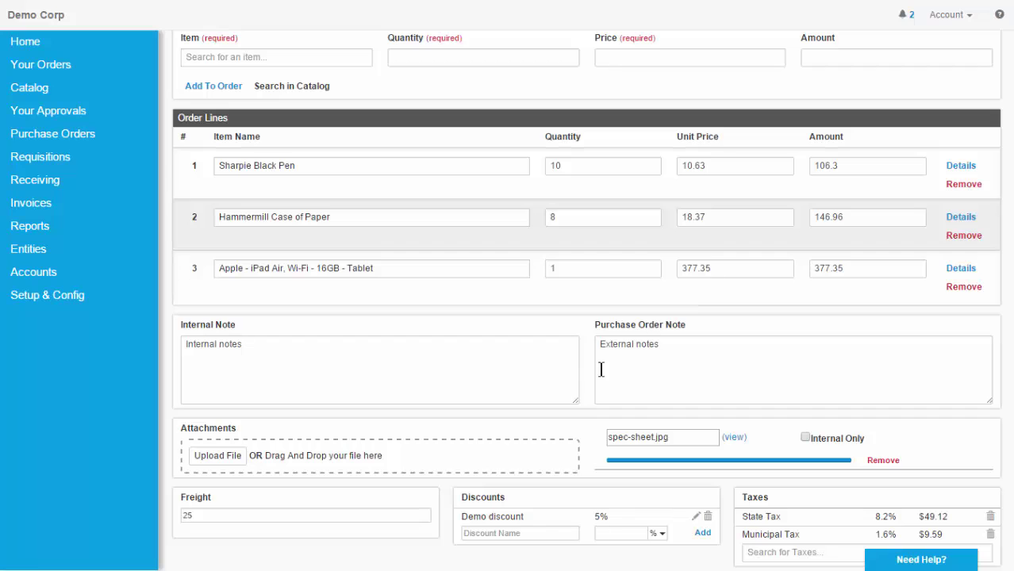
scroll(634, 368, down, 1)
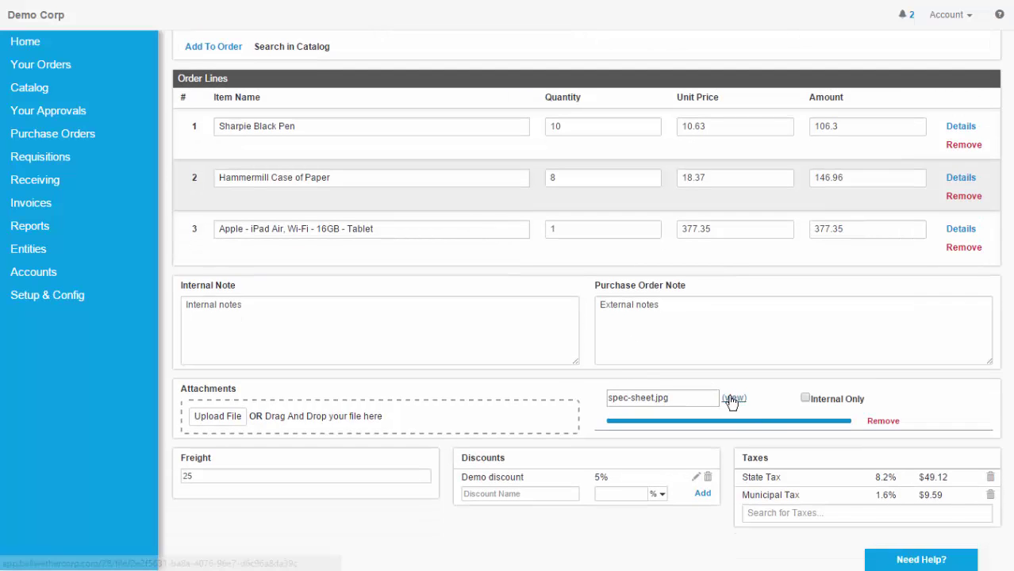
click(731, 399)
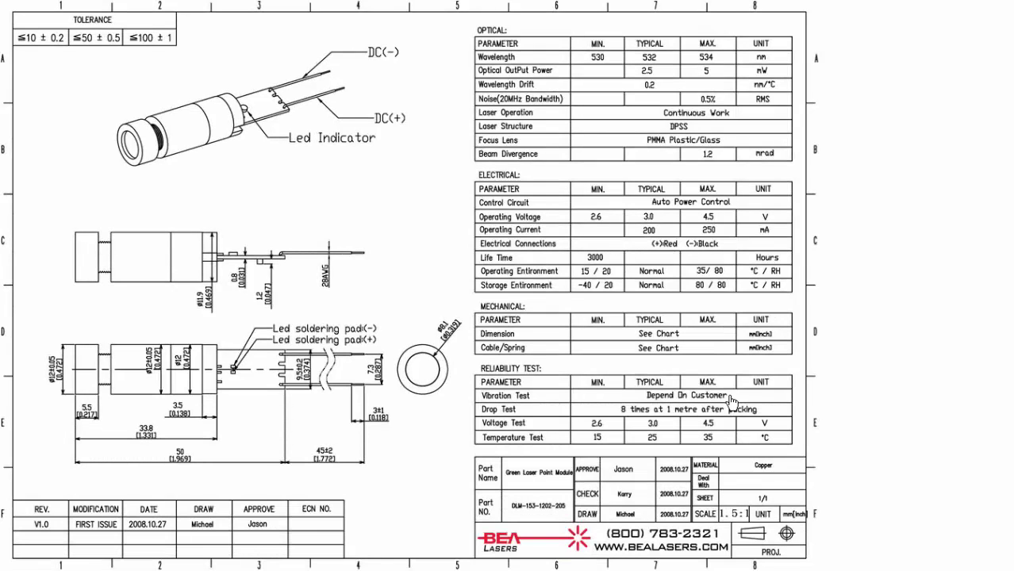
click(731, 401)
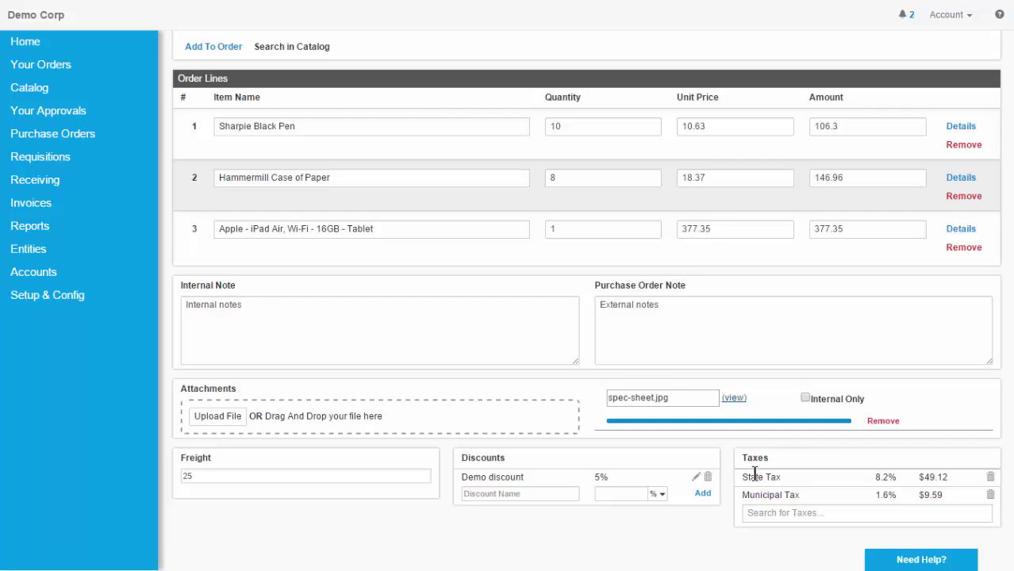
click(264, 305)
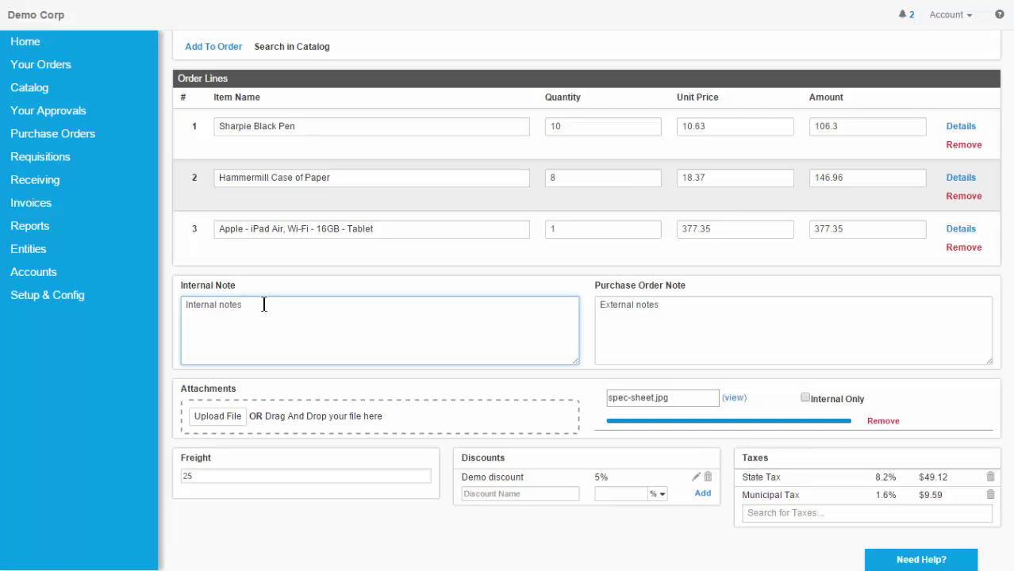
scroll(264, 304, up, 5)
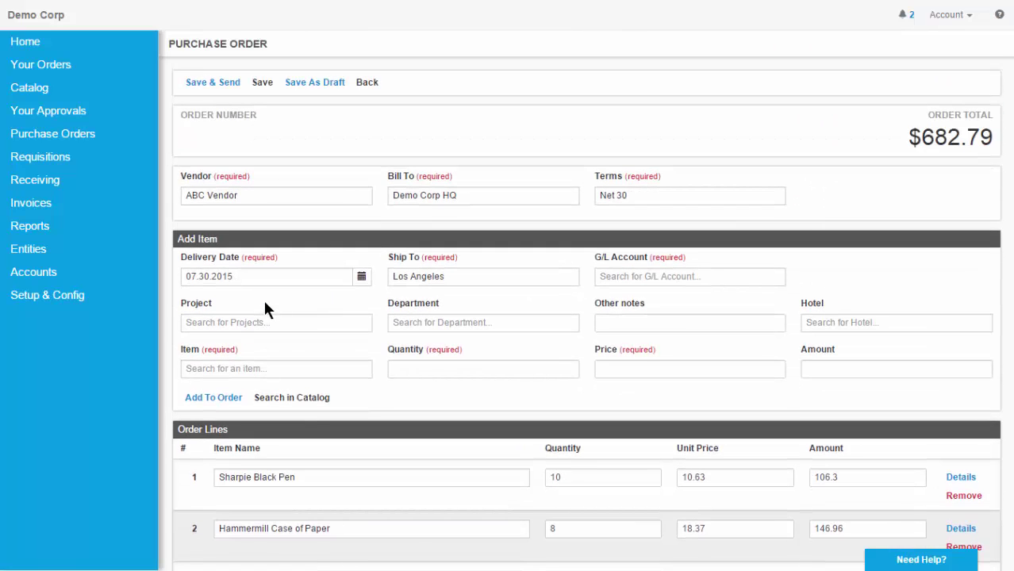
Step: Save the purchase order and send it to the first suggested vendor contact with the message "Email message here"
click(230, 88)
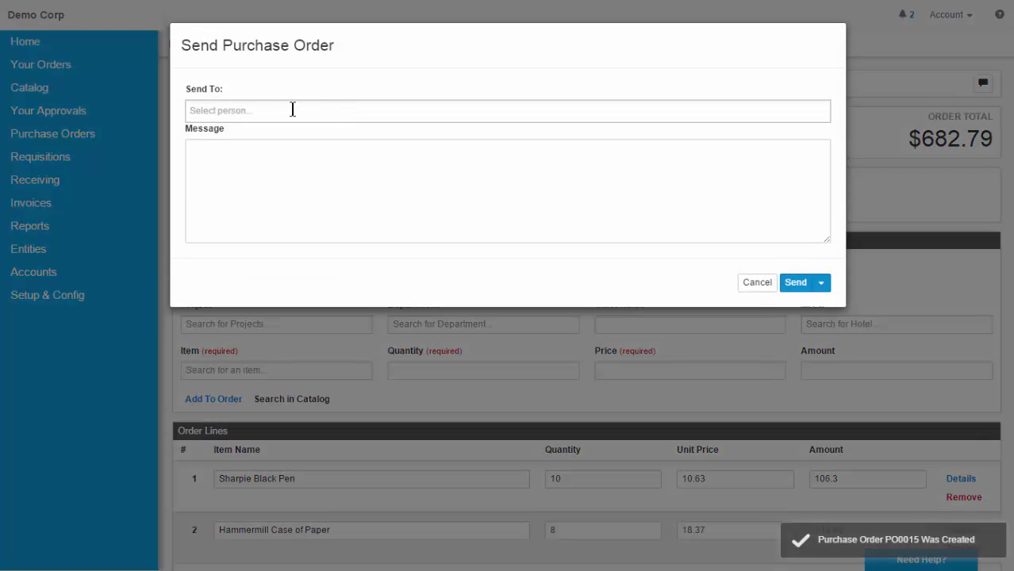
click(292, 110)
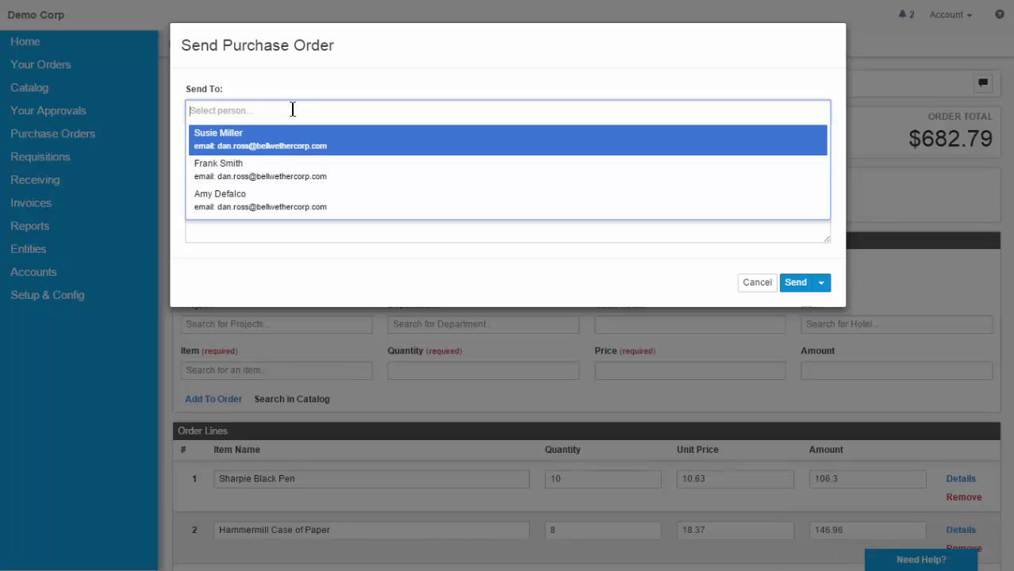
click(308, 150)
click(331, 191)
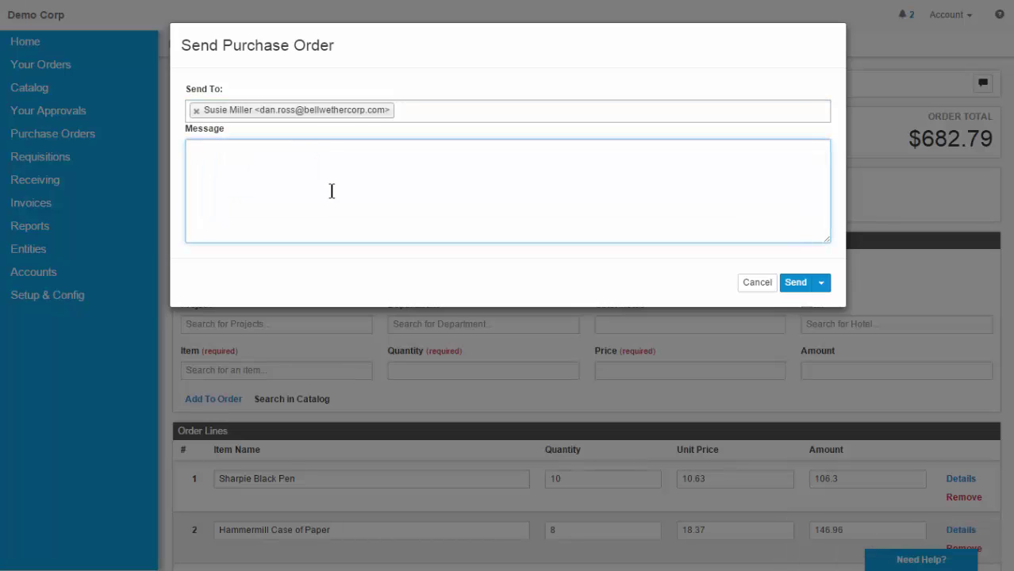
text(Email message here)
click(795, 286)
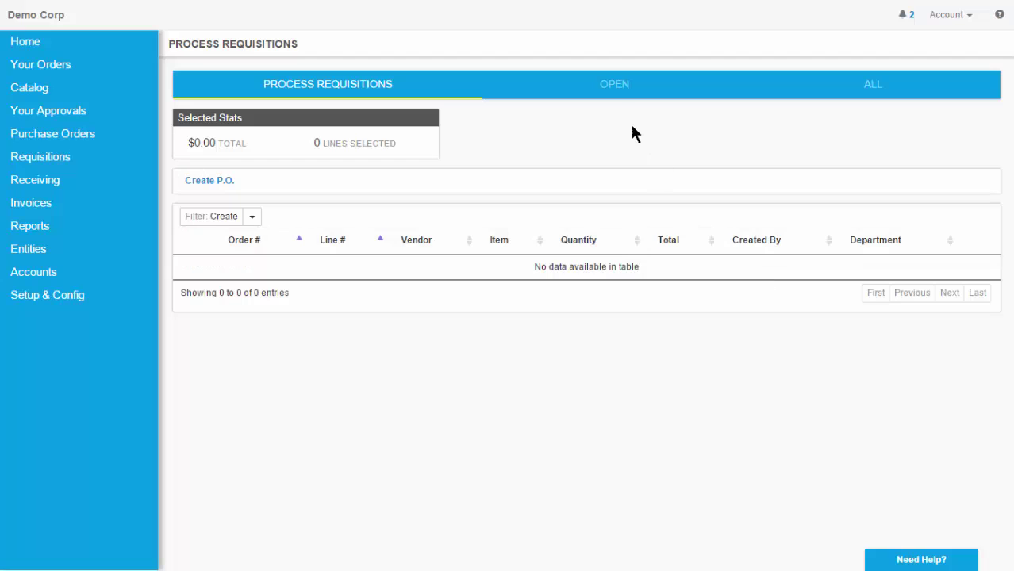
Step: Open the list of open purchase orders and check the status of the order just sent to ABC Vendor
click(614, 87)
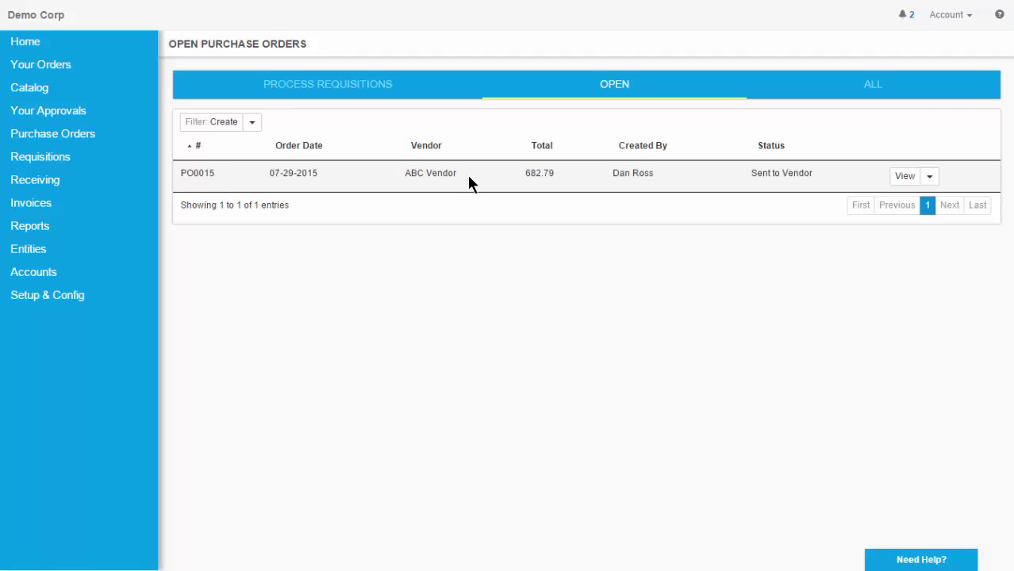
drag(749, 178, 825, 183)
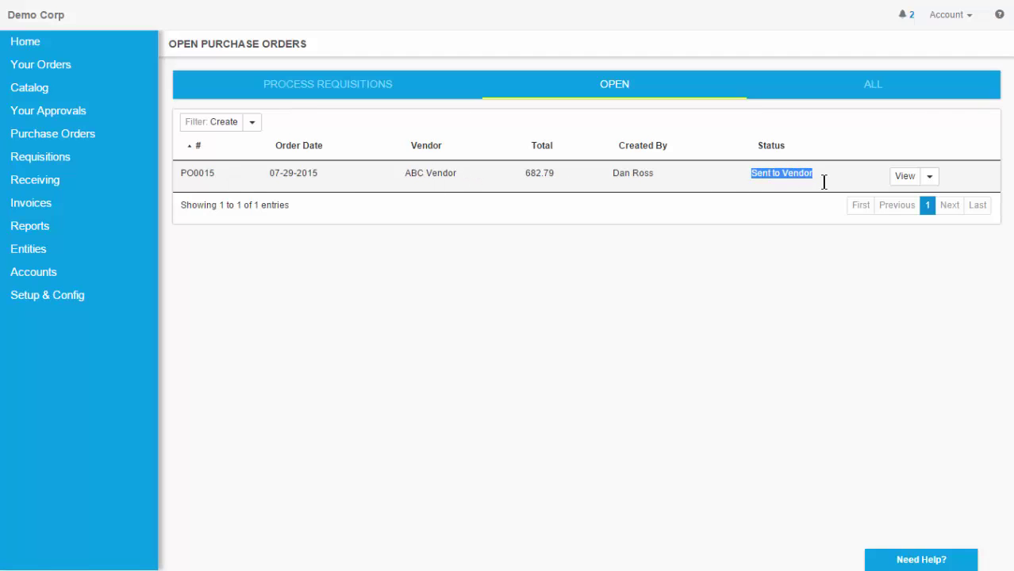
click(826, 183)
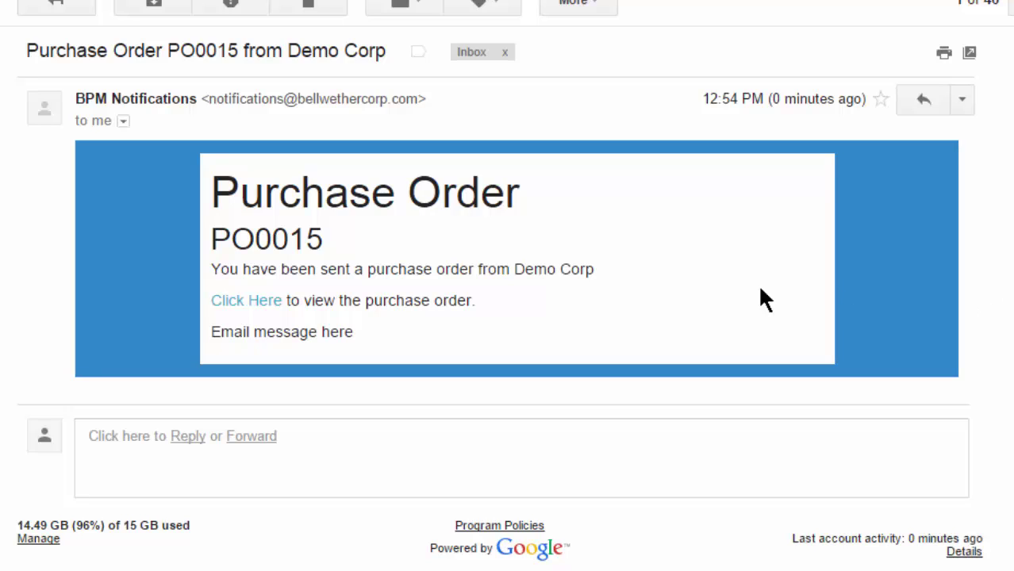
Step: Open the purchase order from the vendor's notification e-mail, read through its lines and terms, and open its printable PDF
click(253, 311)
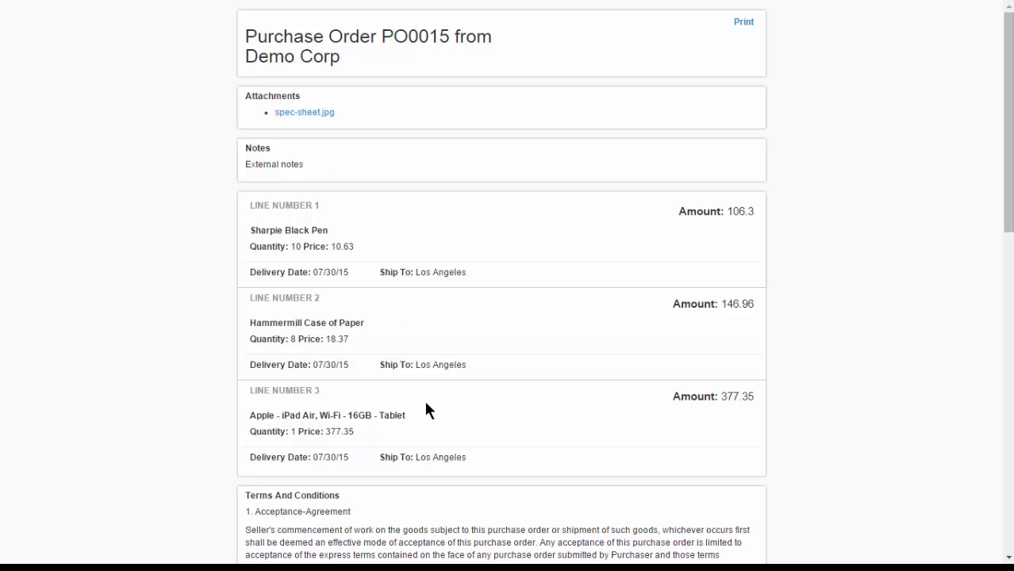
scroll(878, 338, down, 5)
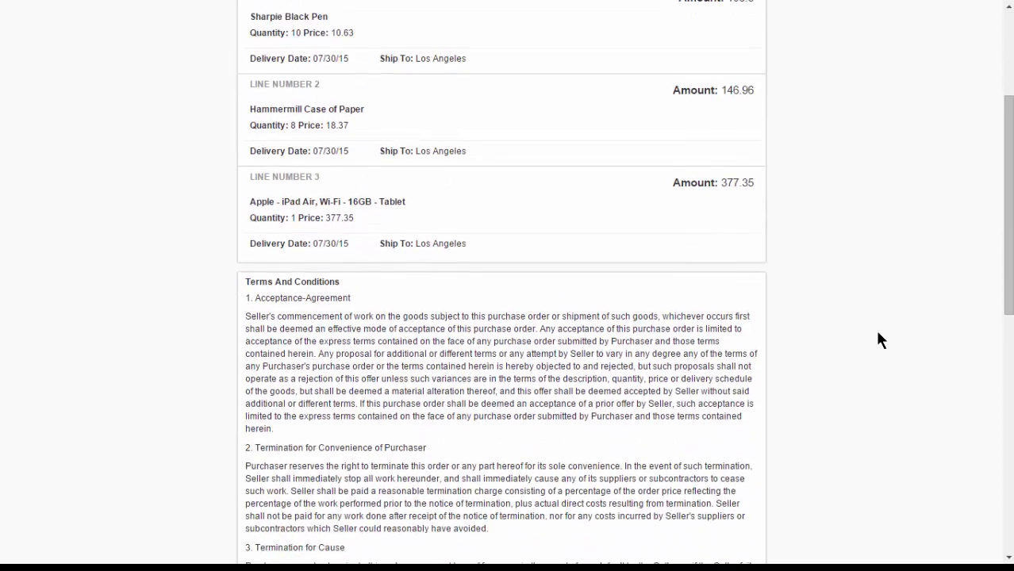
scroll(878, 337, down, 2)
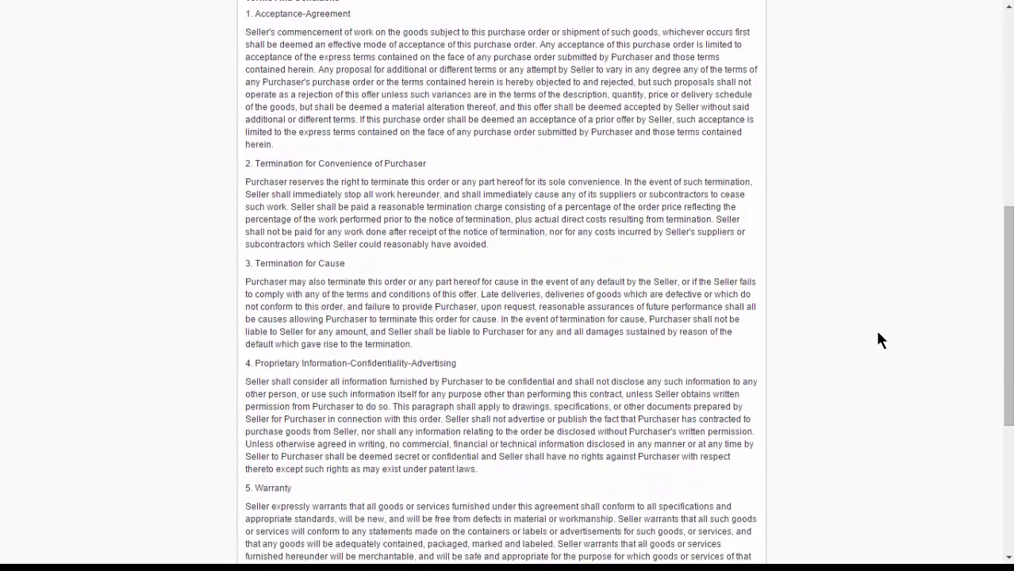
scroll(878, 339, down, 3)
scroll(879, 339, up, 10)
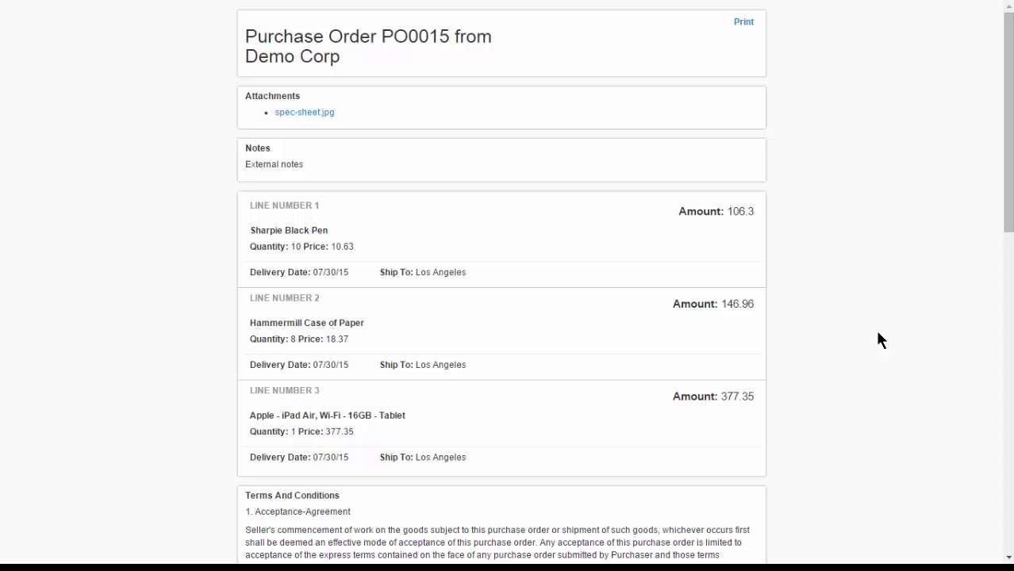
click(742, 23)
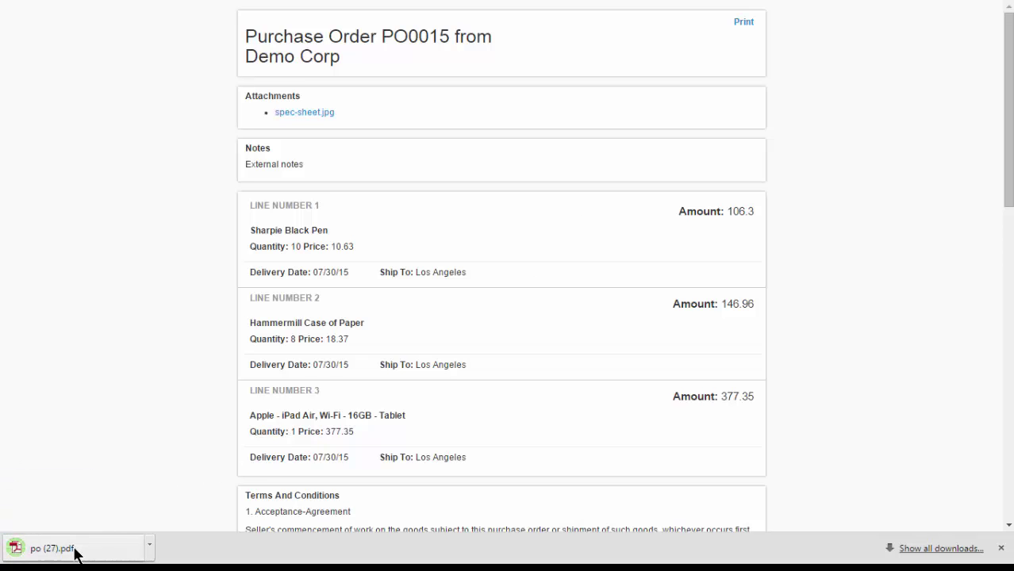
click(75, 553)
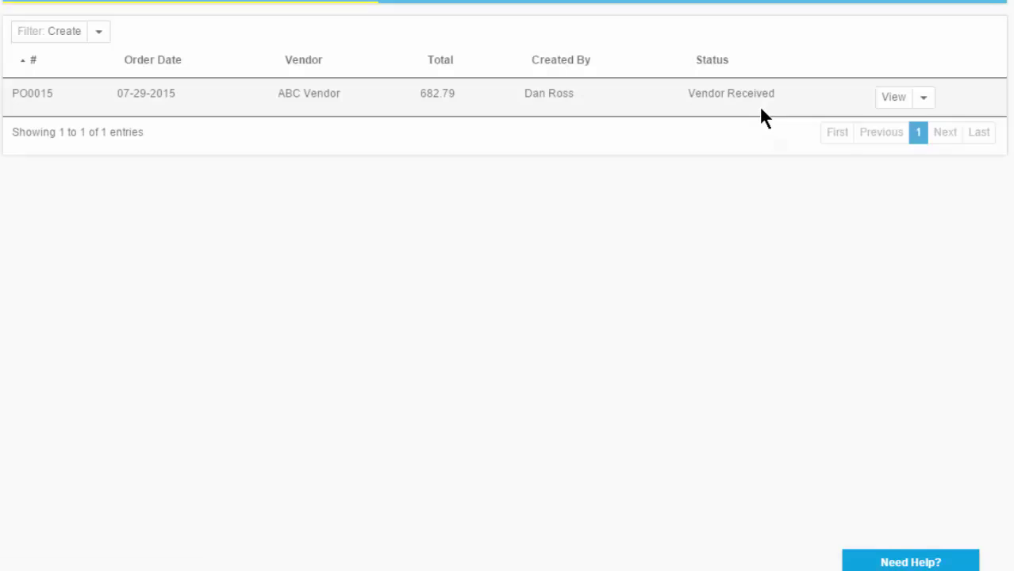
Step: Check the ABC Vendor order's updated status in the open purchase orders
drag(683, 92, 781, 113)
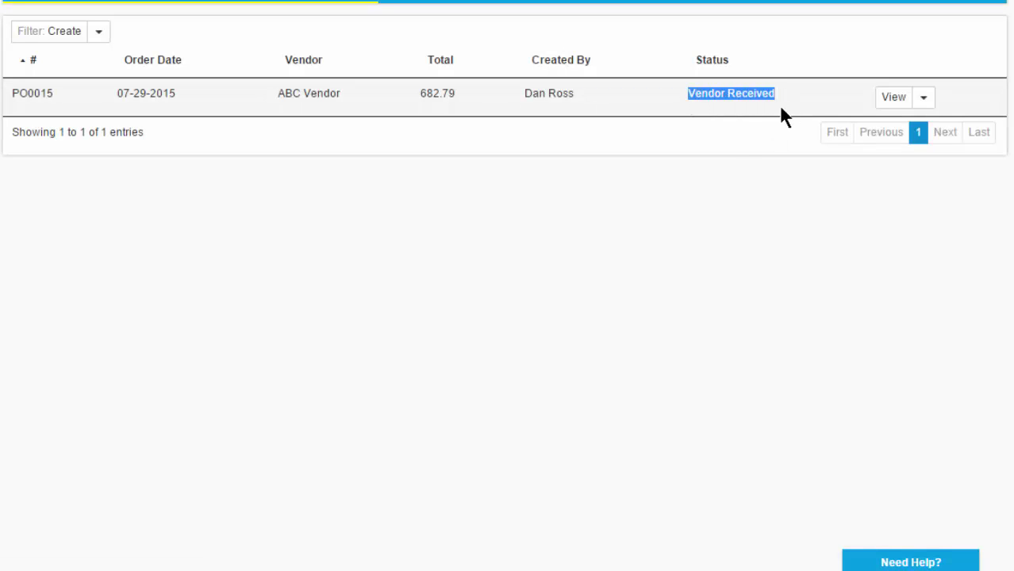
click(727, 134)
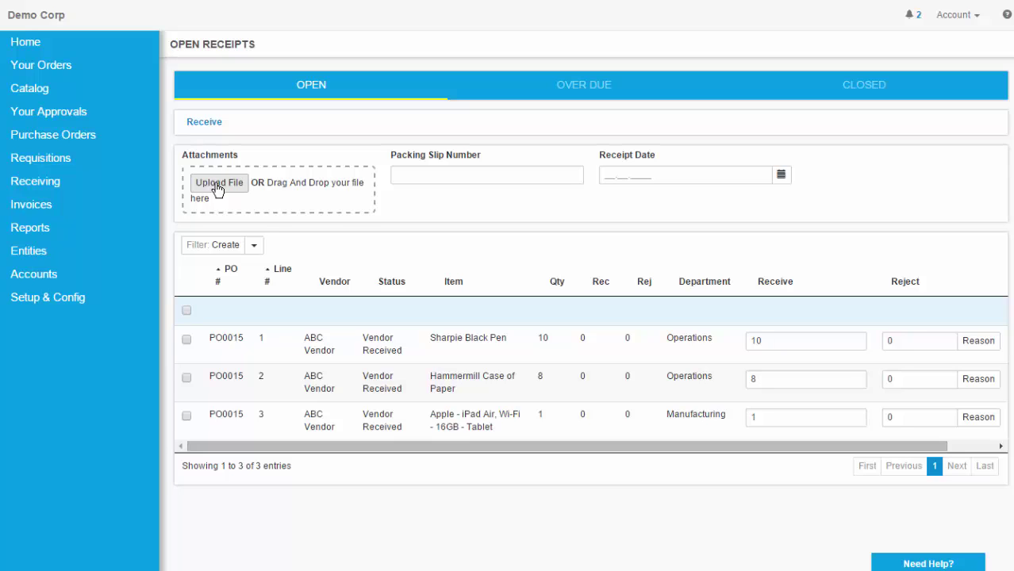
Step: Enter packing slip number 1234 and set the receipt date to 07.29.2015 for the open receipts
click(491, 171)
text(123)
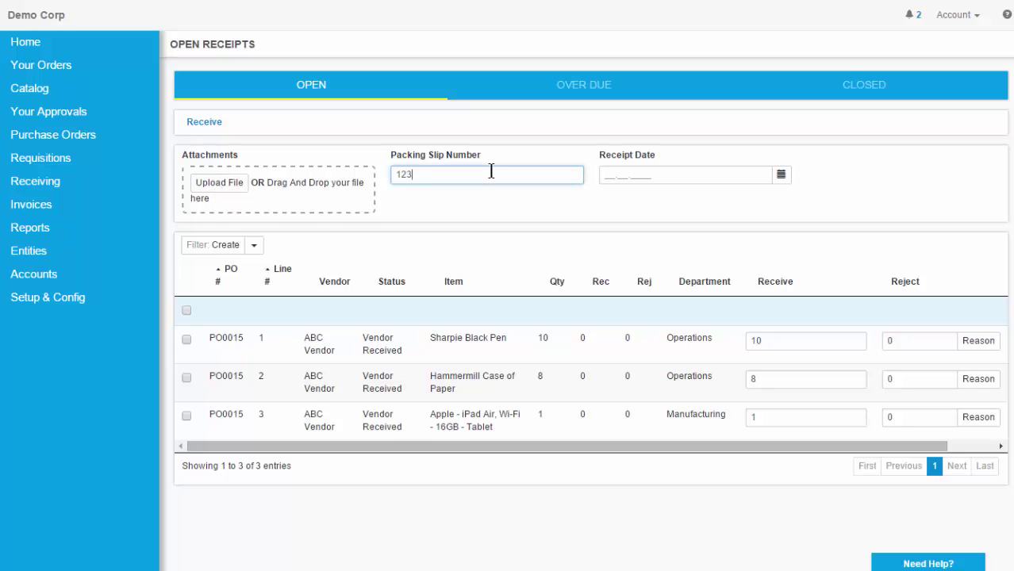
text(4)
click(781, 176)
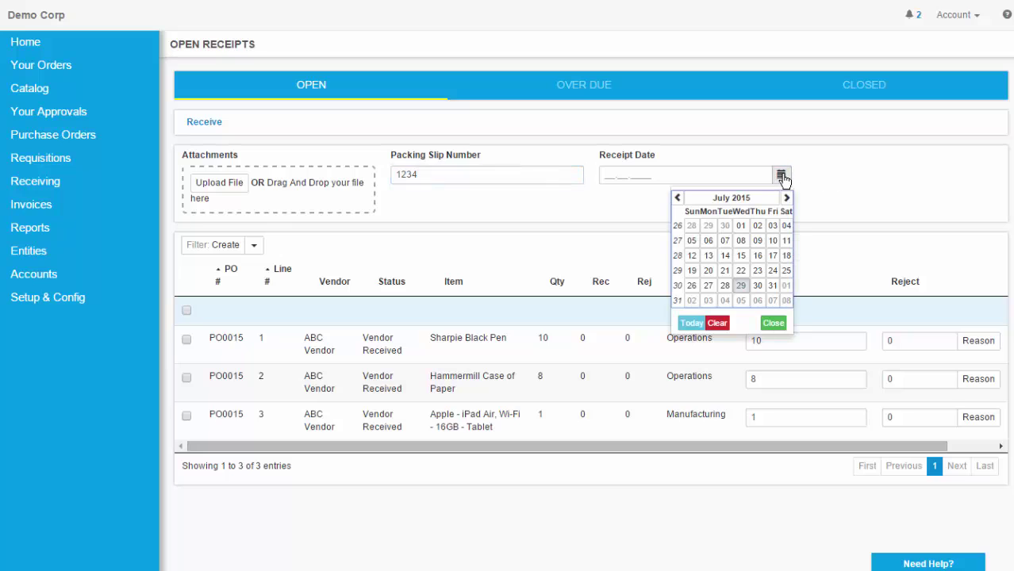
click(742, 287)
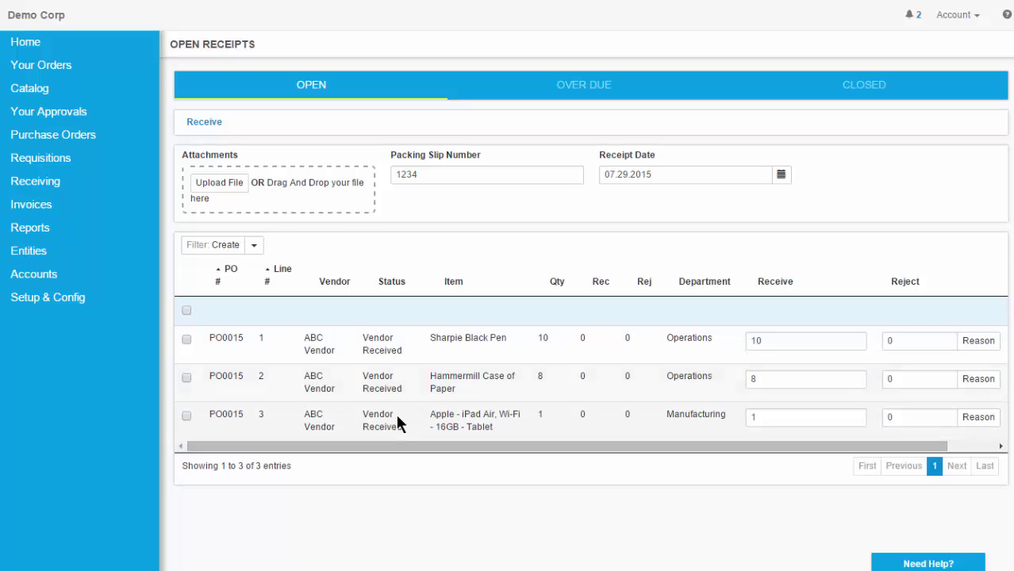
Step: Set the receive quantity to 5 for the Sharpie Black Pen line and to 0 for the Apple iPad Air line
click(187, 311)
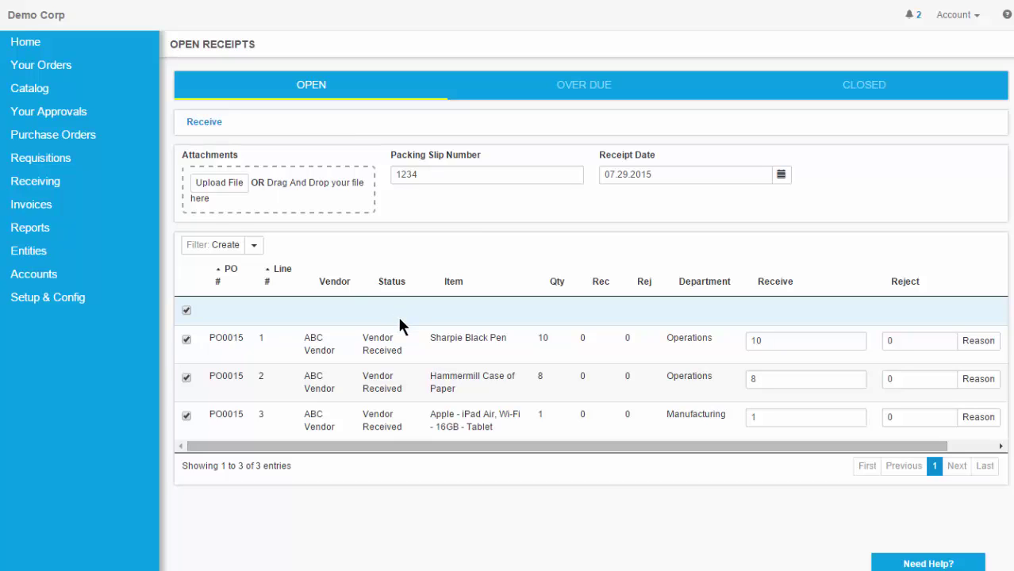
click(188, 311)
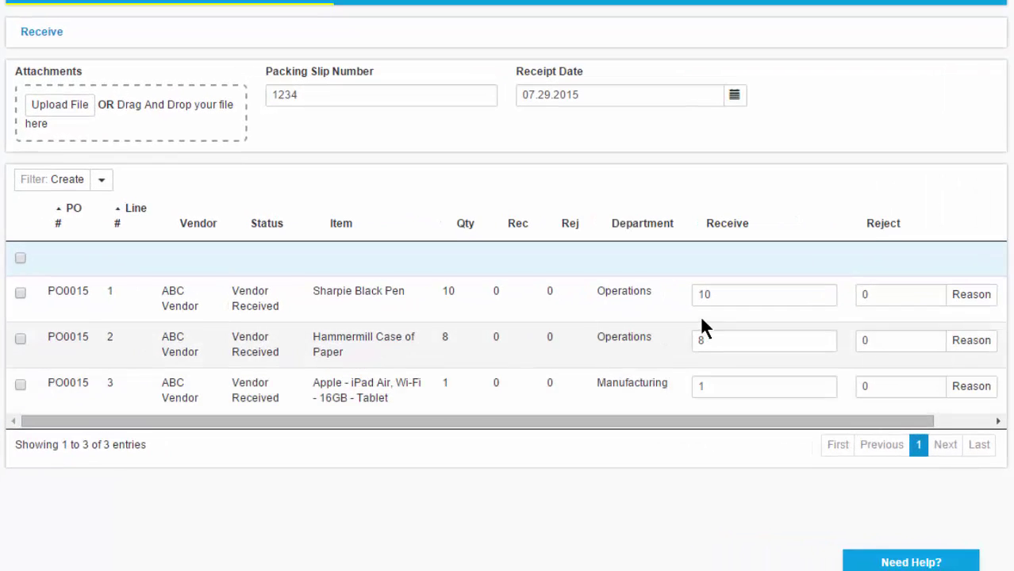
double_click(743, 301)
text(5)
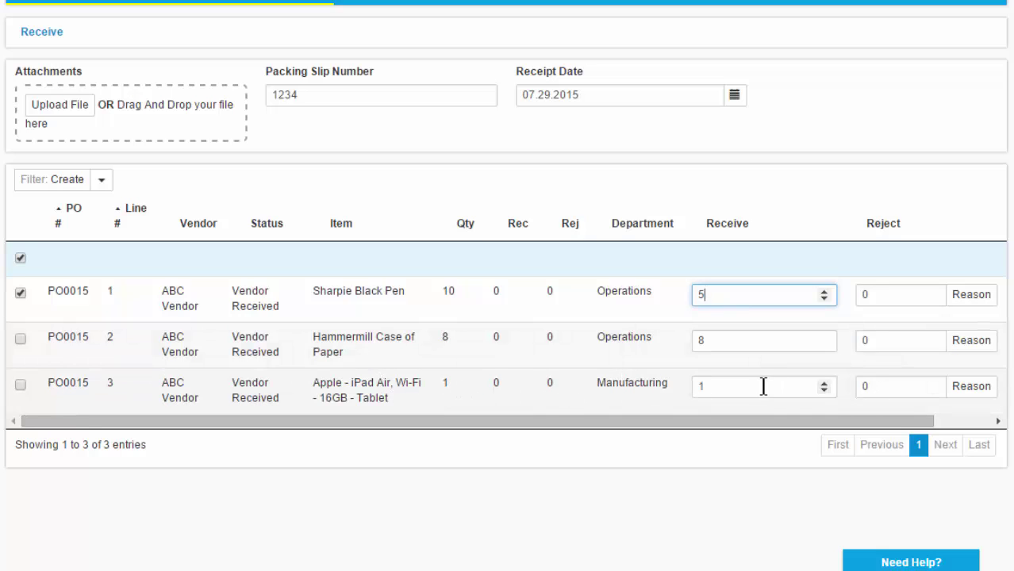
drag(762, 387, 674, 392)
text(0)
key(Tab)
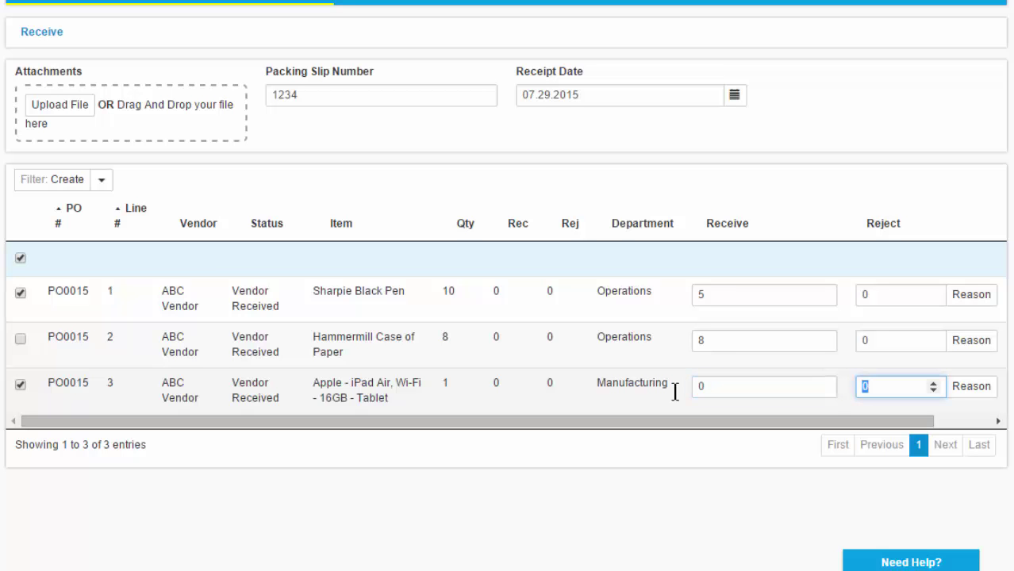
Step: Reject 1 unit on the Apple iPad Air line and save the rejection message "one ipad damaged in shipping"
text(1)
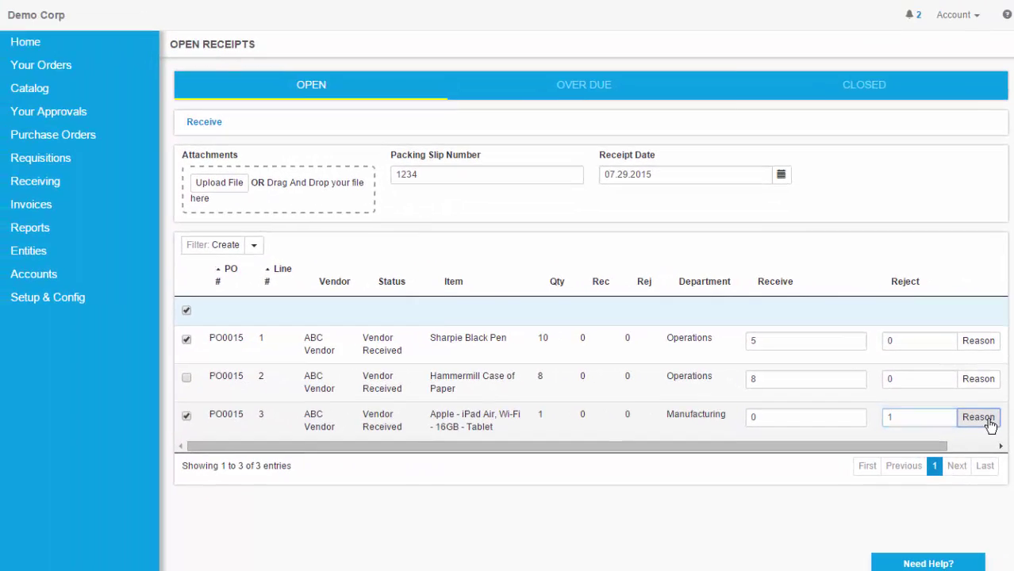
click(972, 389)
click(485, 107)
text(one ipad damaged in shipping)
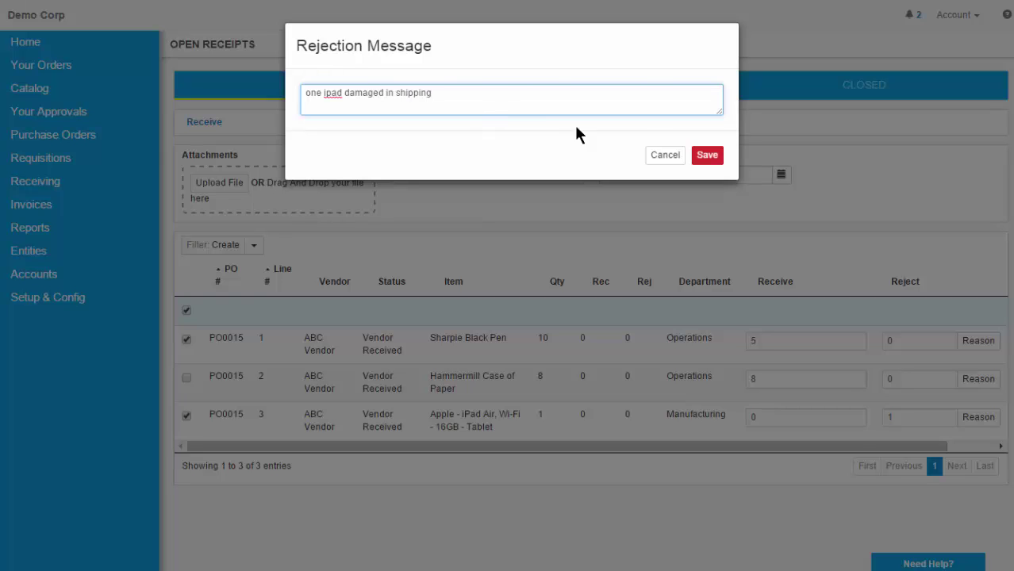
click(714, 158)
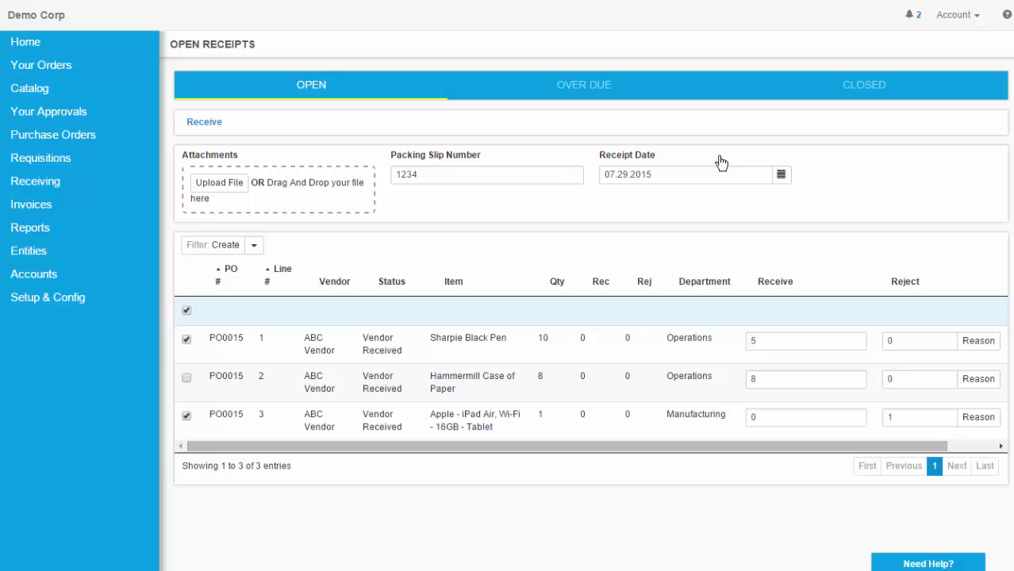
Step: Receive the selected receipt lines, and receive the remaining 5 units on the Sharpie Black Pen line
click(208, 125)
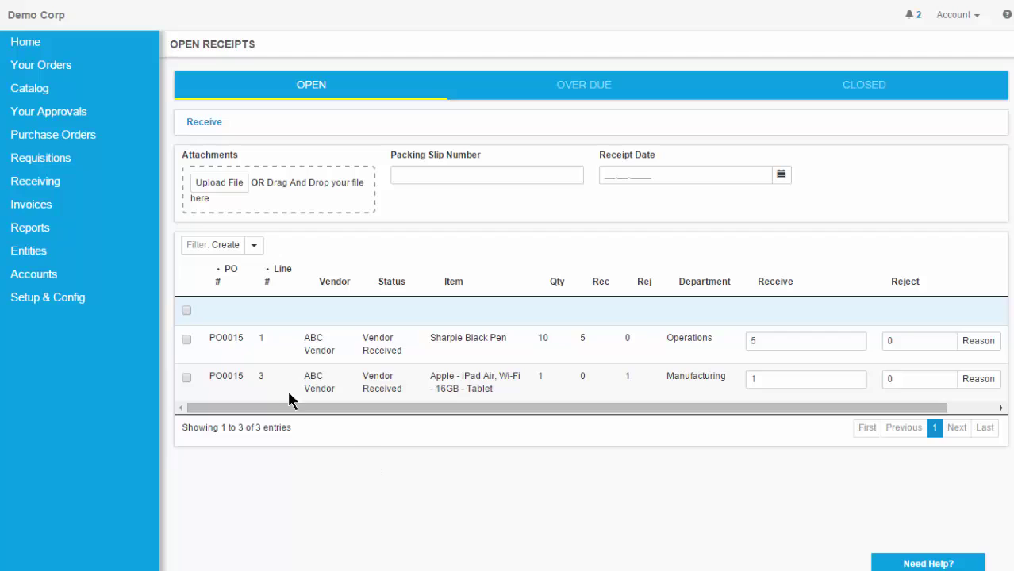
click(186, 339)
click(204, 123)
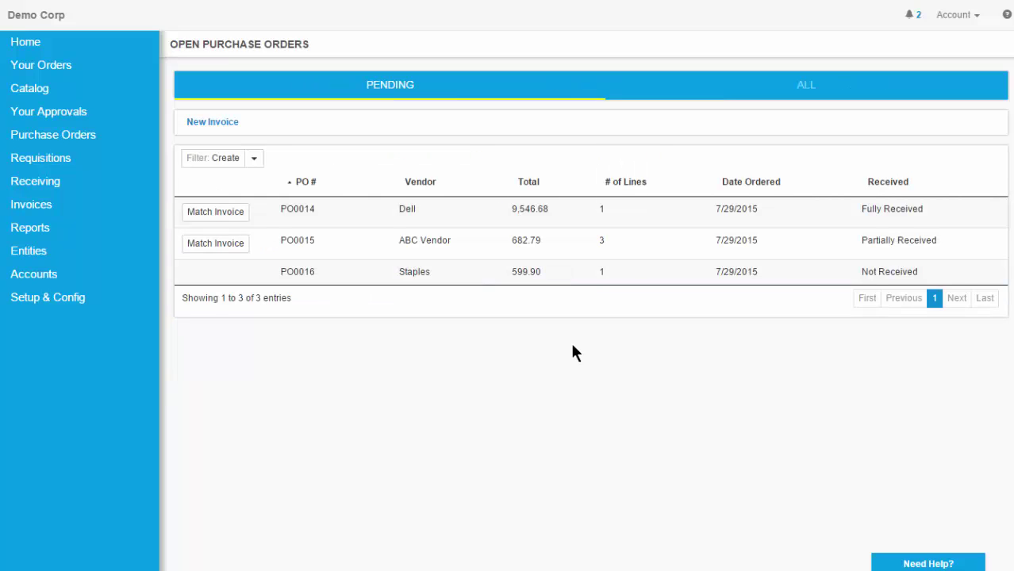
Step: Match an invoice to the ABC Vendor purchase order with invoice number 1234 and invoice date 07.27.2015
click(216, 244)
click(274, 231)
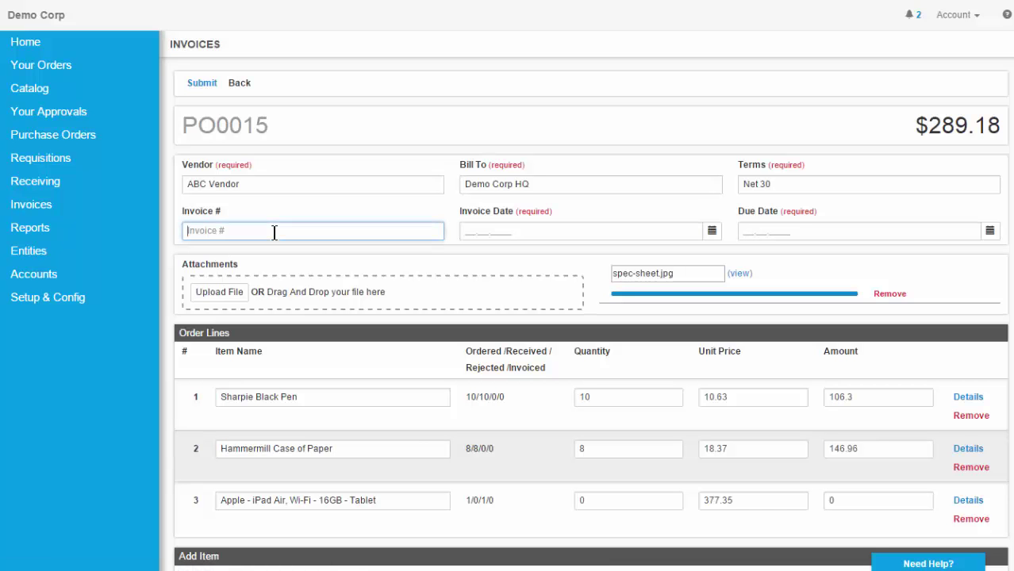
text(1234)
click(712, 231)
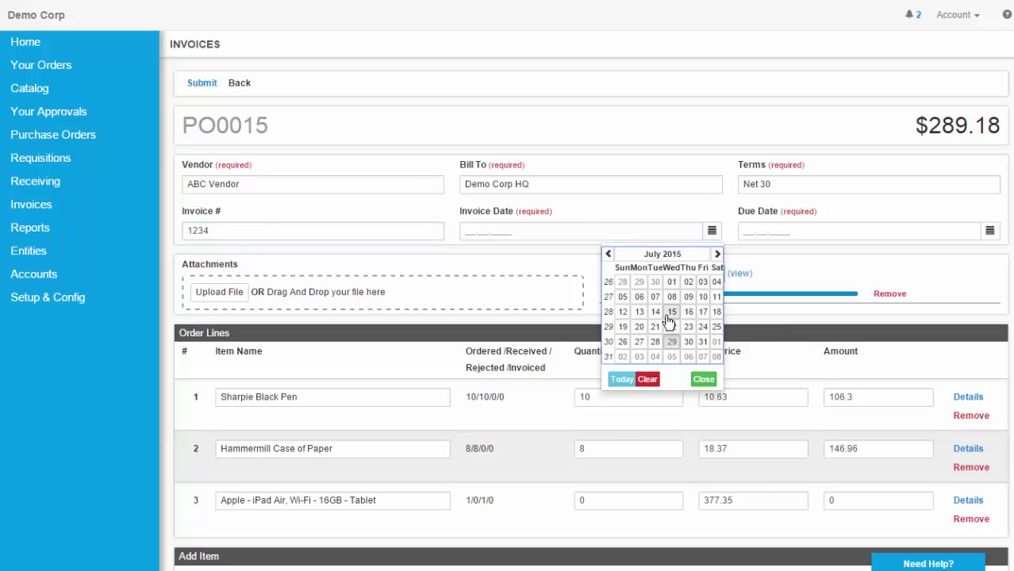
click(654, 342)
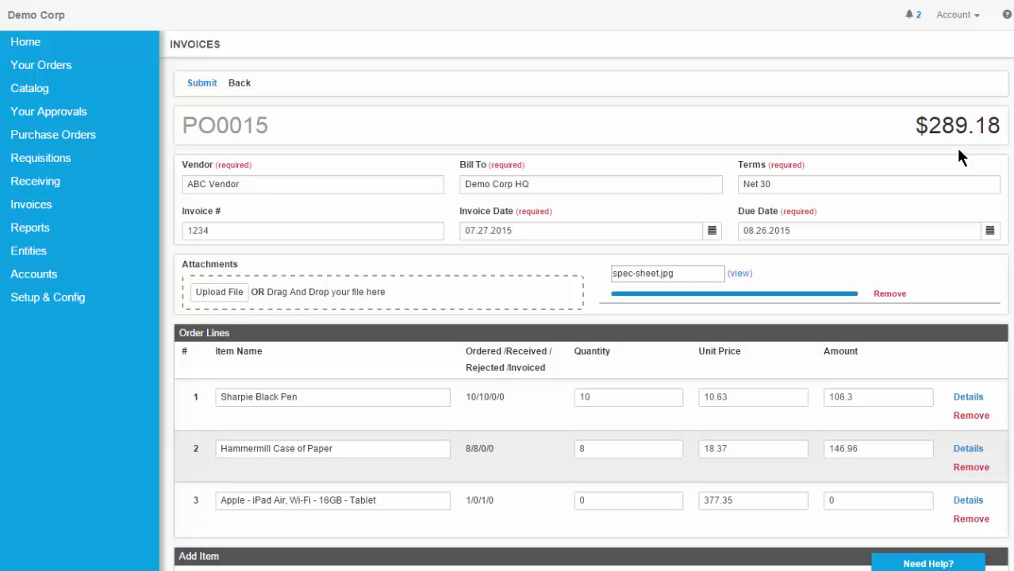
Step: Review the invoice's lines, discounts and taxes, and set its freight to 23
scroll(958, 155, down, 5)
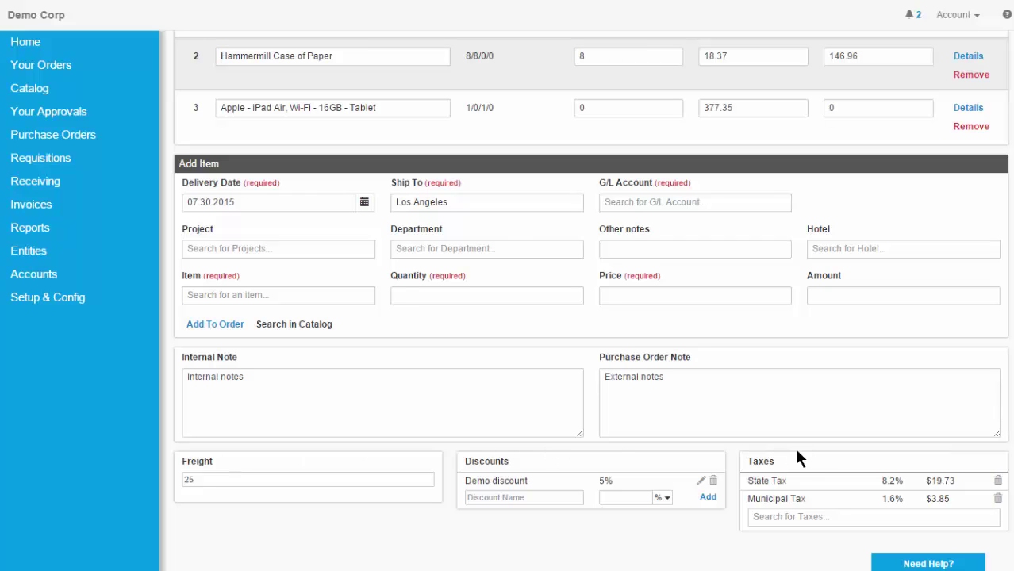
scroll(570, 89, up, 2)
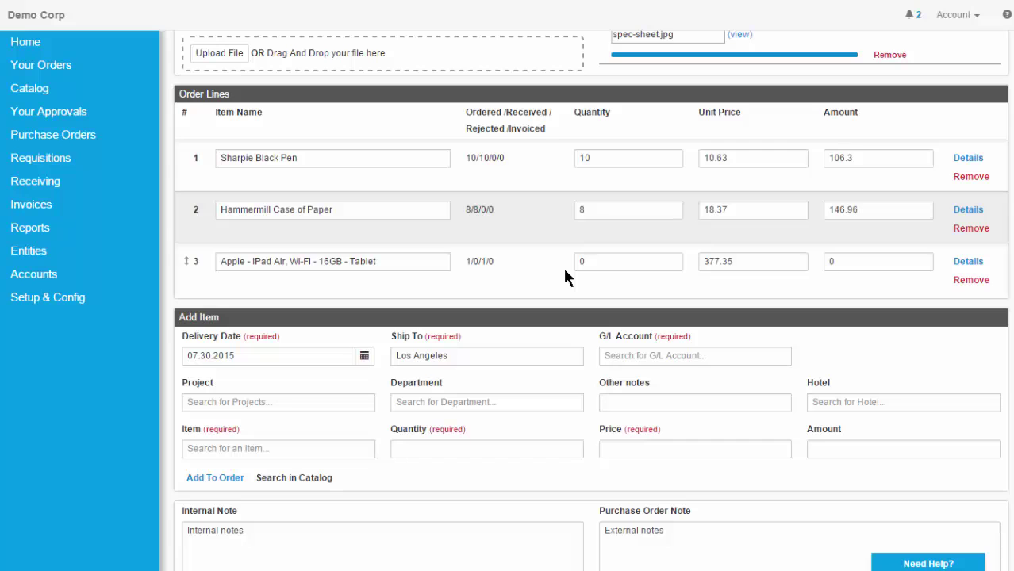
scroll(565, 275, down, 2)
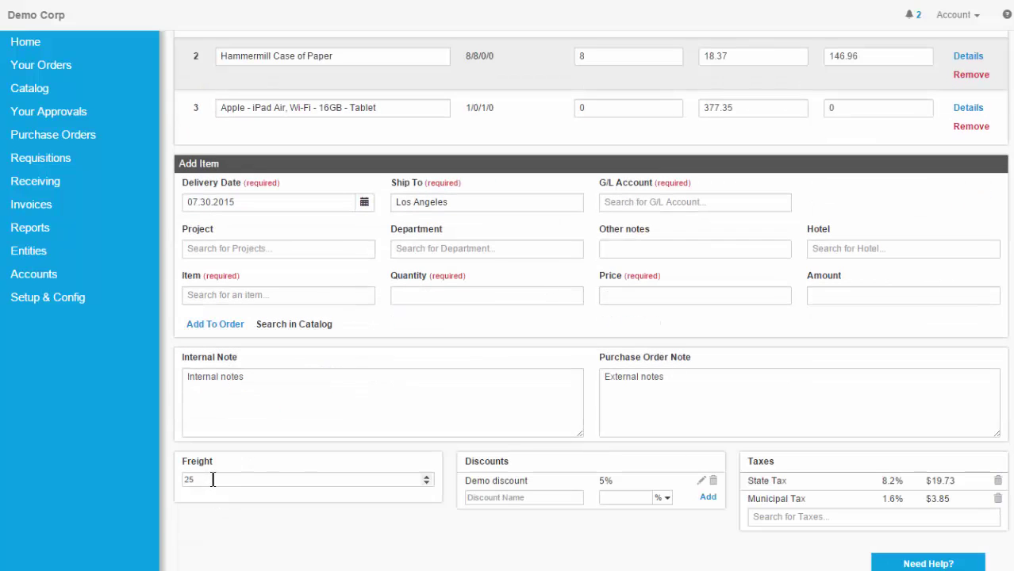
drag(210, 482, 129, 484)
text(23)
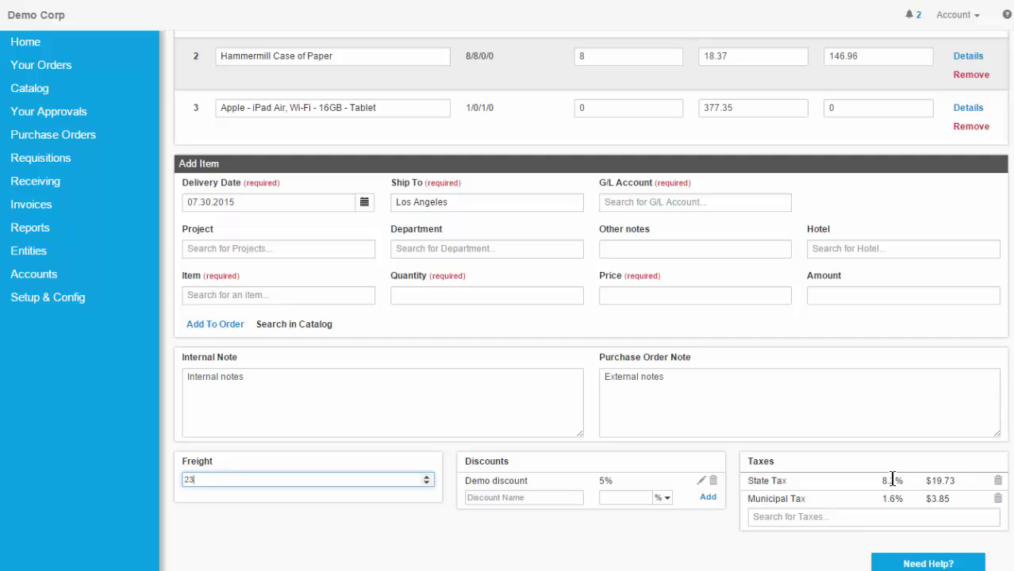
scroll(943, 148, up, 5)
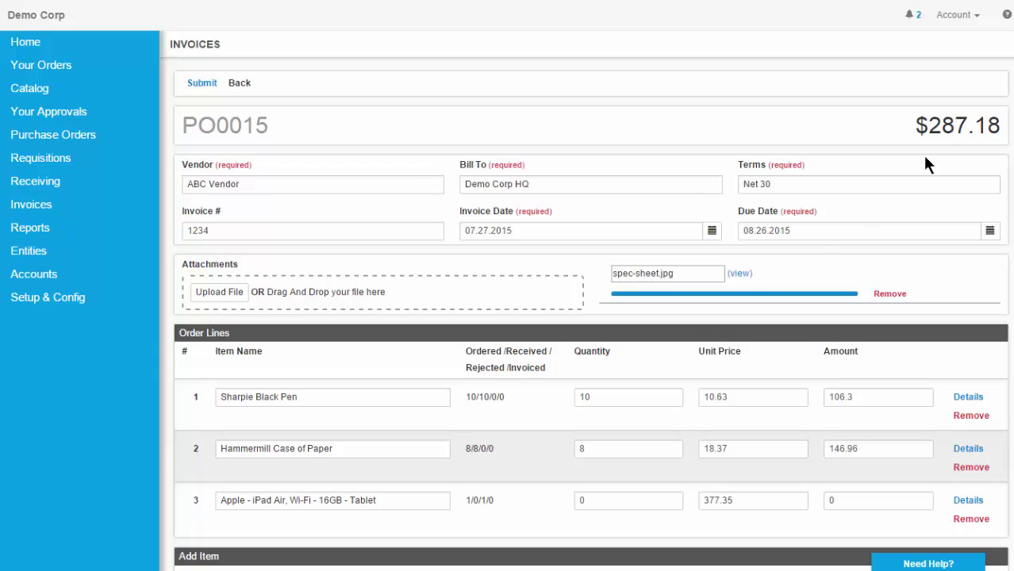
Step: Set the invoiced quantity of the Sharpie Black Pen line to 5 and submit the invoice
drag(603, 397, 518, 399)
text(5)
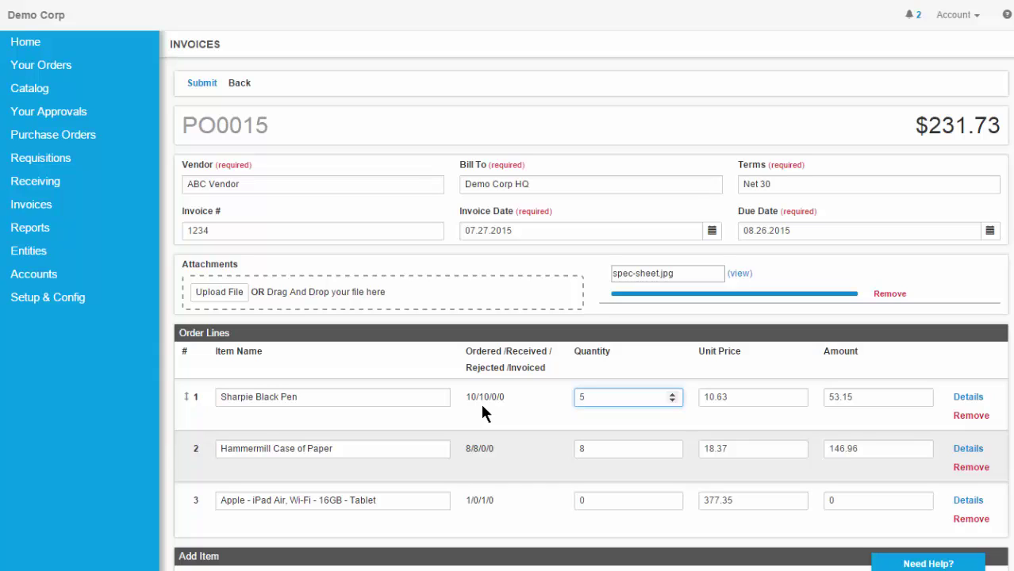
click(536, 400)
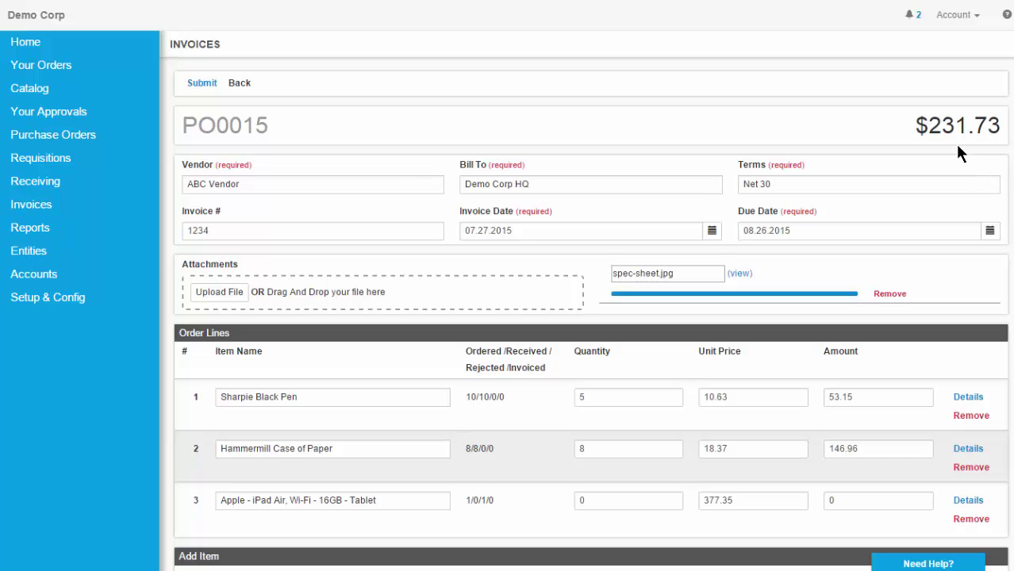
click(200, 84)
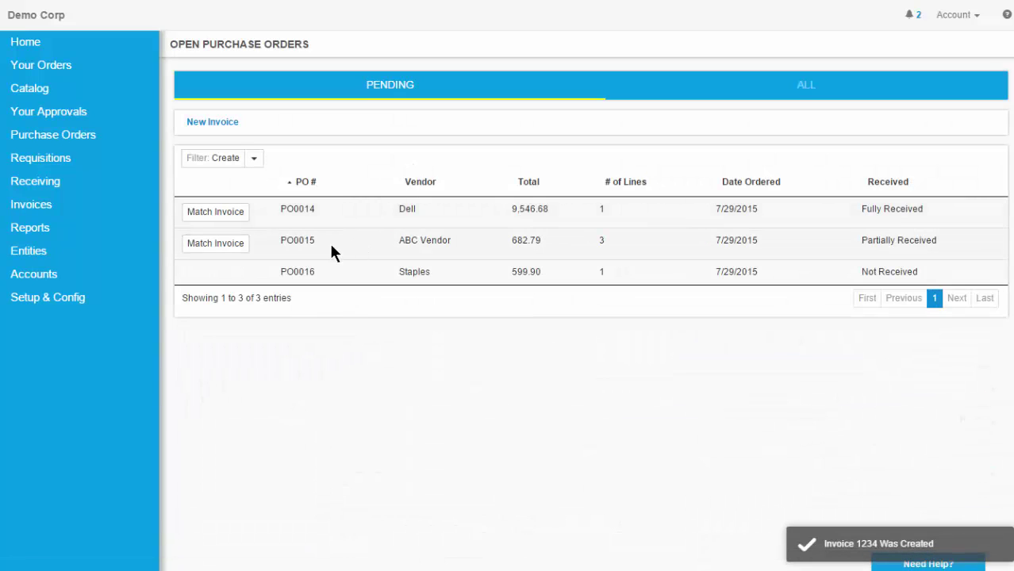
Step: Match another invoice to the ABC Vendor order's remaining lines and submit it
click(229, 247)
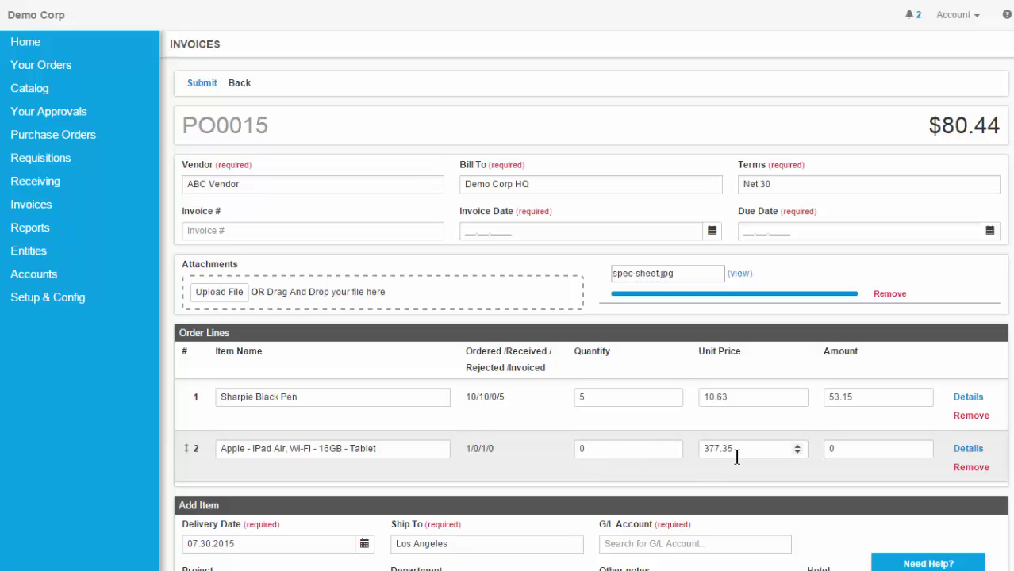
click(203, 85)
click(203, 86)
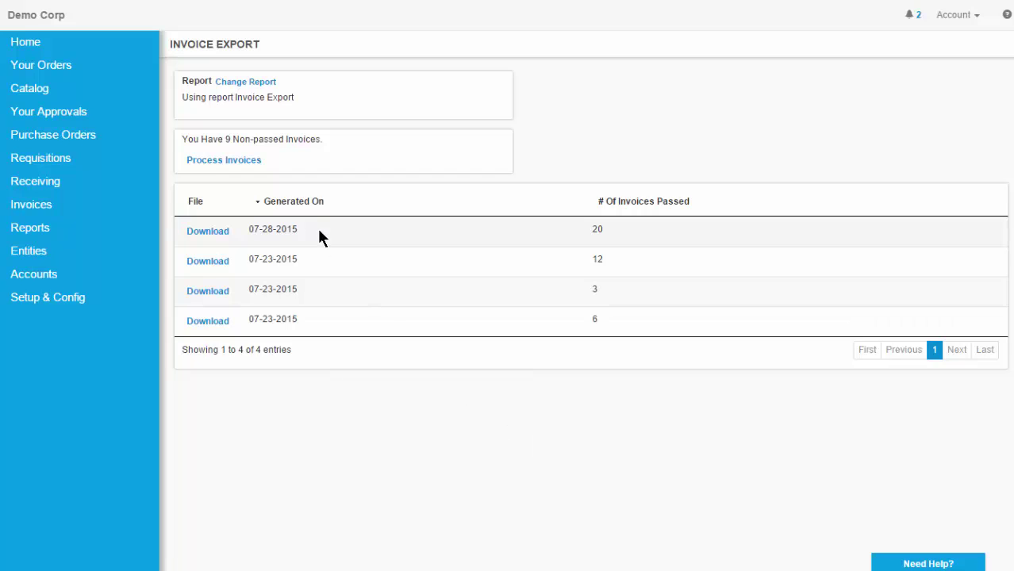
Step: Process the non-passed invoices for export, and download and open the resulting CSV file
click(226, 161)
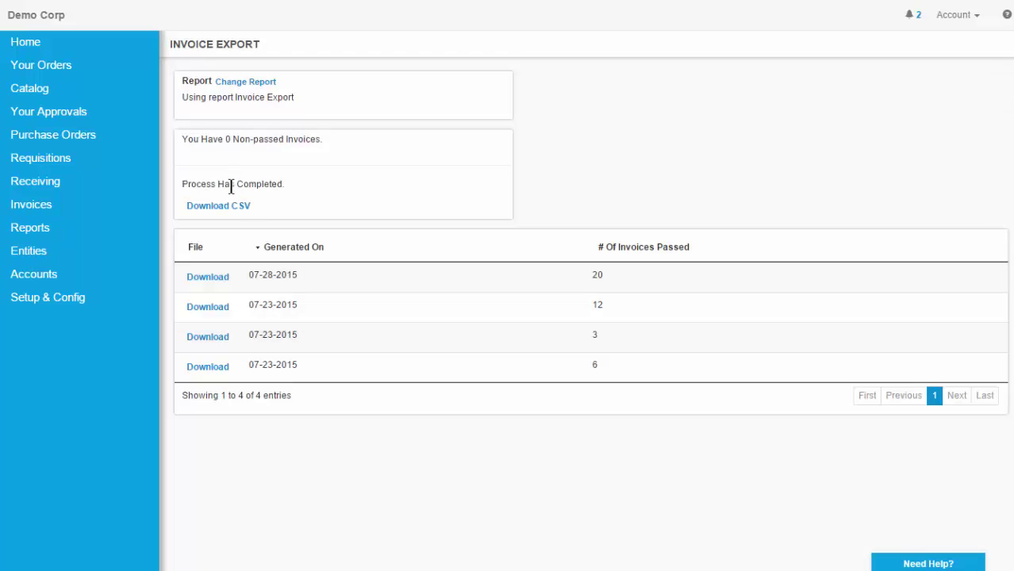
click(238, 211)
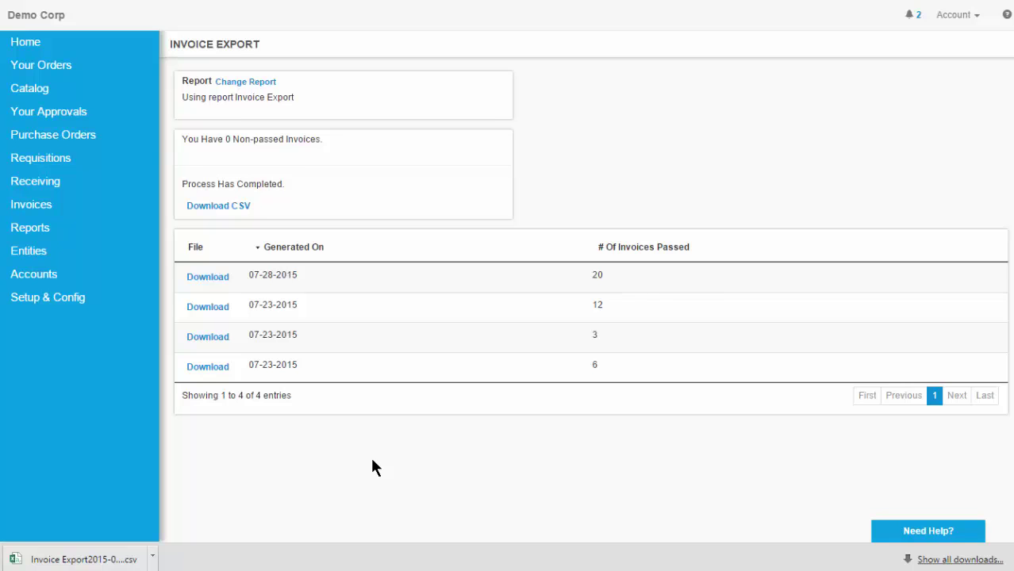
click(84, 560)
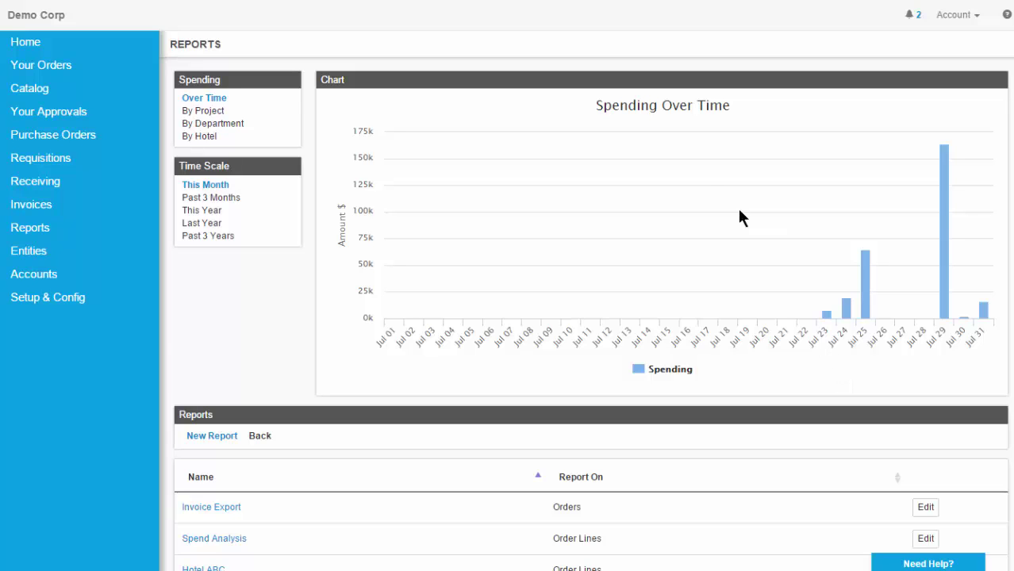
Step: Create a new report named Custom Report that reports on Order Lines
scroll(453, 277, down, 1)
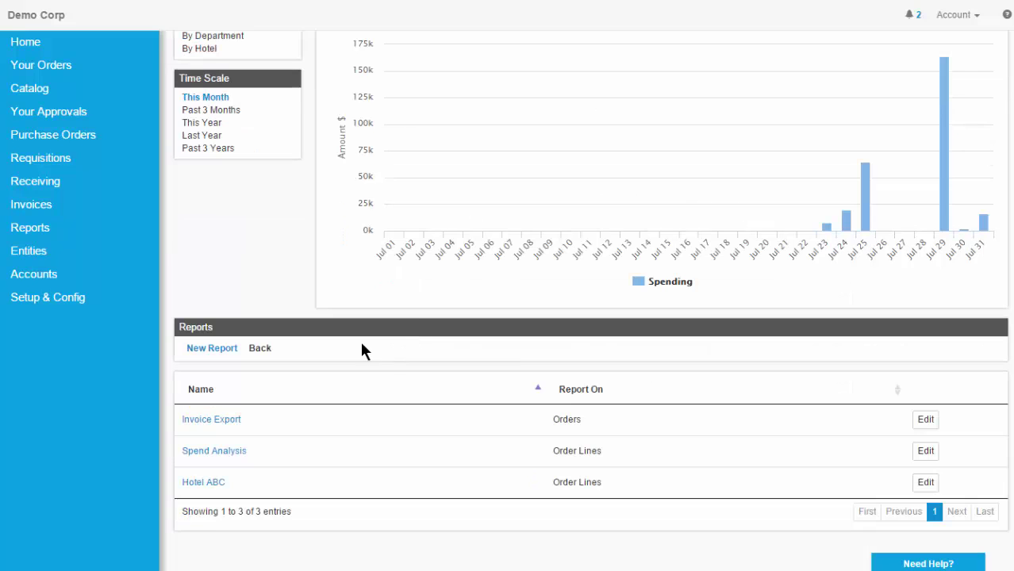
click(213, 351)
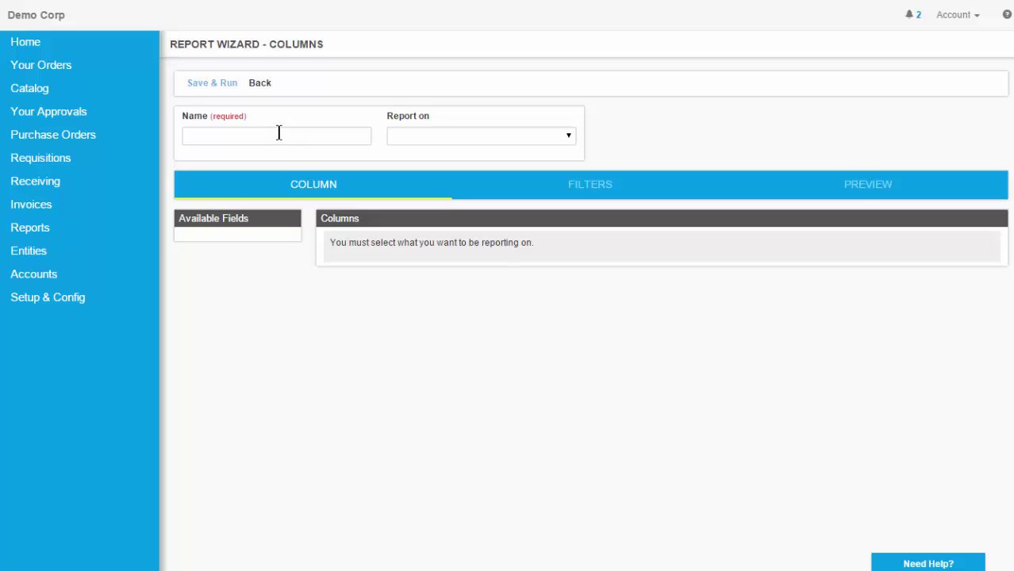
click(277, 134)
text(Custom Report)
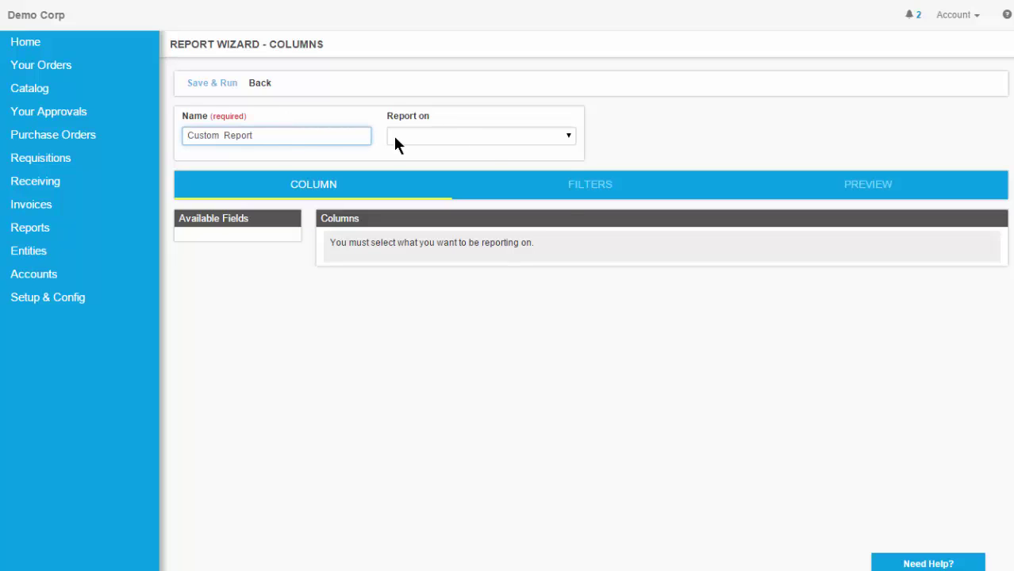
click(486, 138)
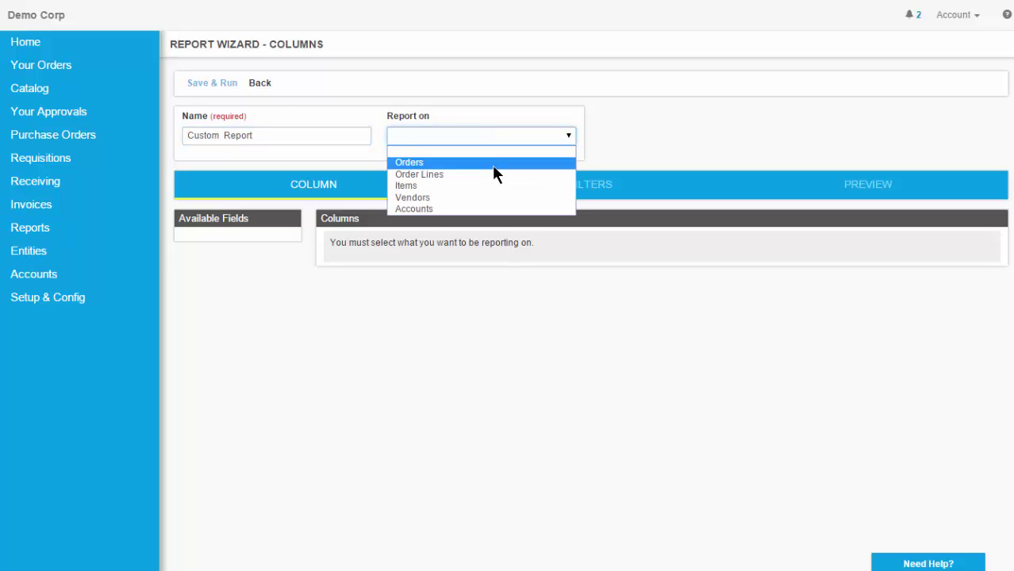
click(494, 174)
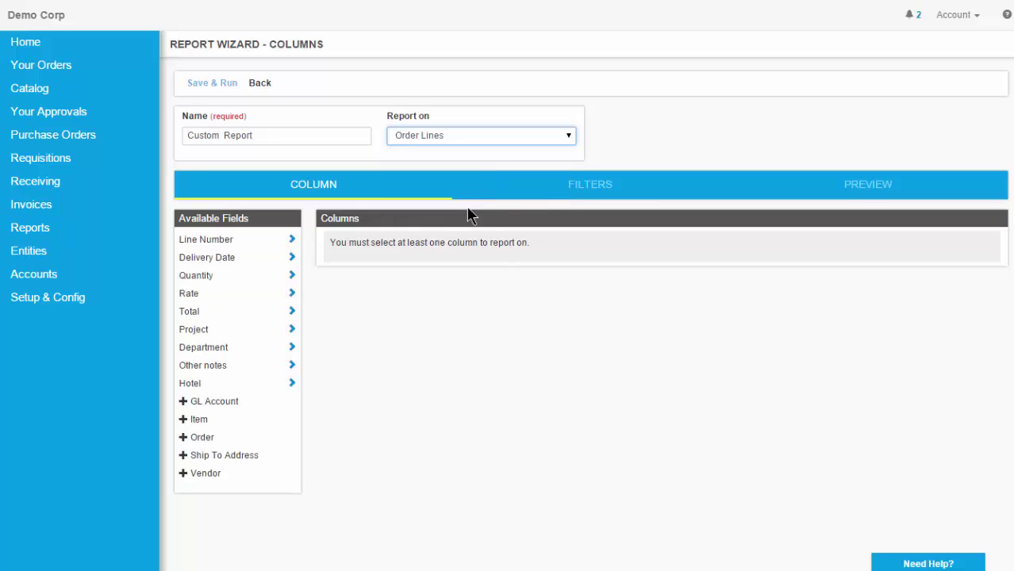
Step: Add Delivery Date, Quantity, Project, GL Account name, Item name and Item G/L Account name columns, moving Project just below the Item name
click(291, 258)
click(293, 277)
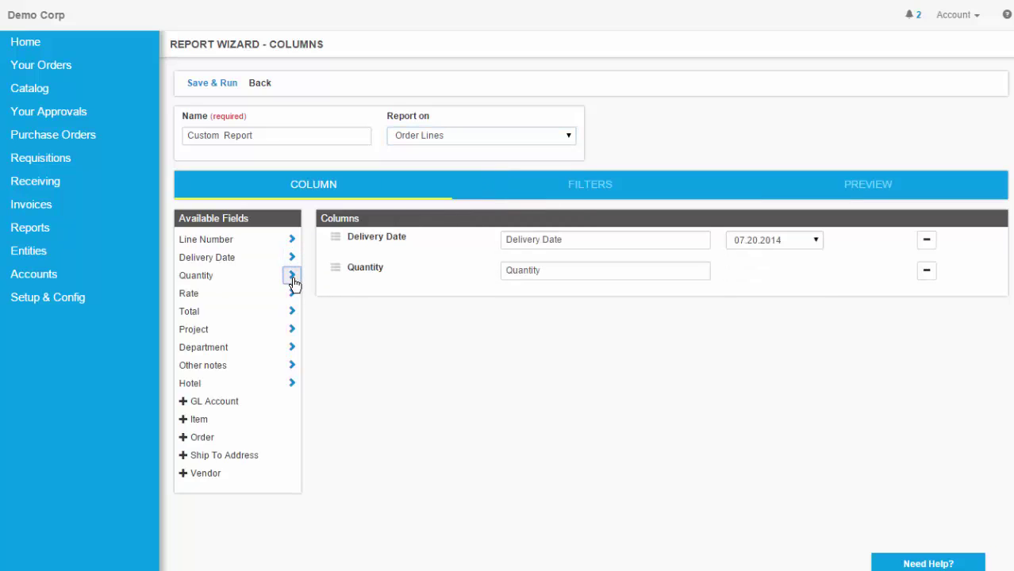
click(291, 330)
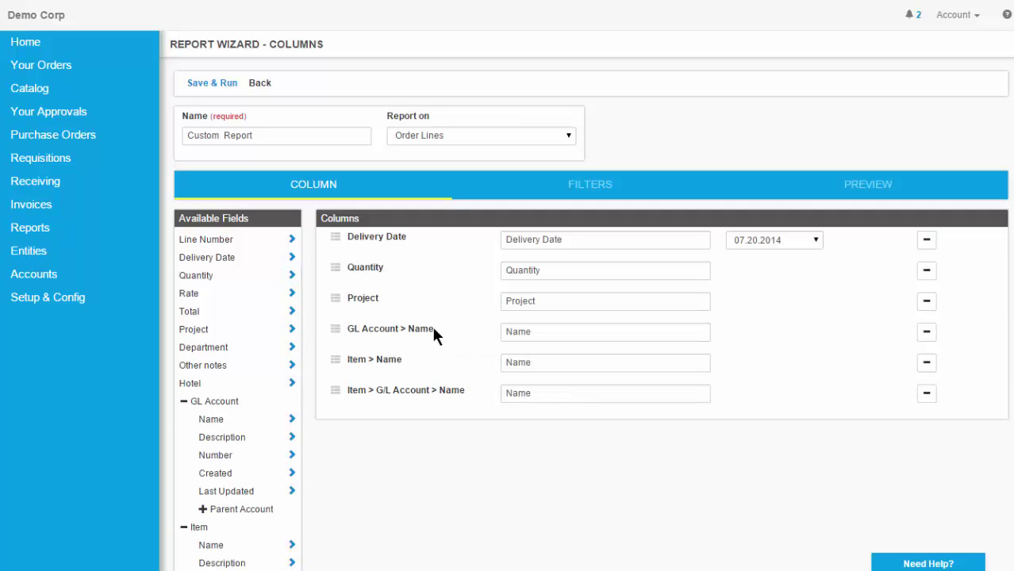
drag(337, 295, 338, 371)
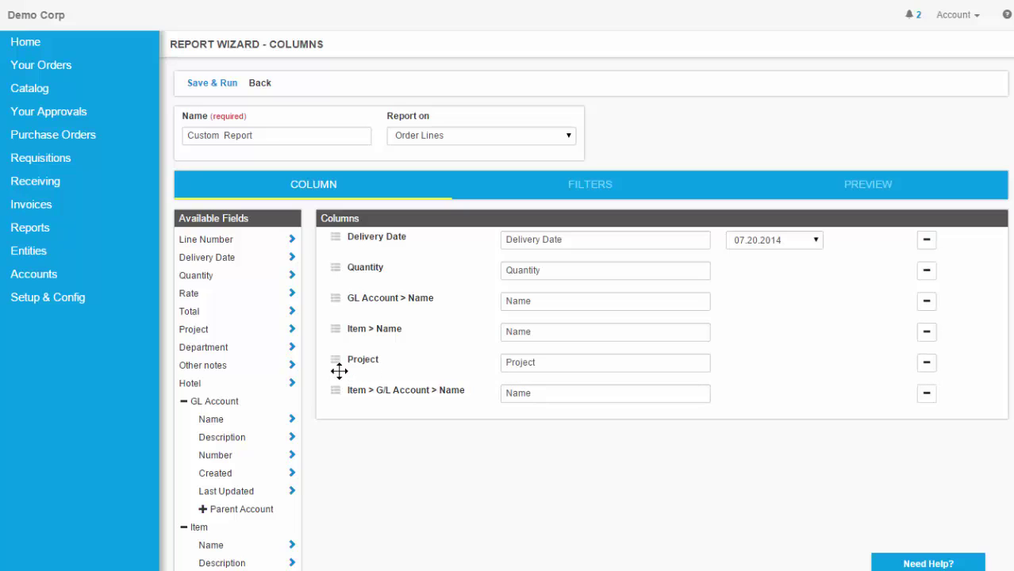
Step: Add a report filter where Project Is One Of Project A, and expand the GL Account filter fields
click(576, 194)
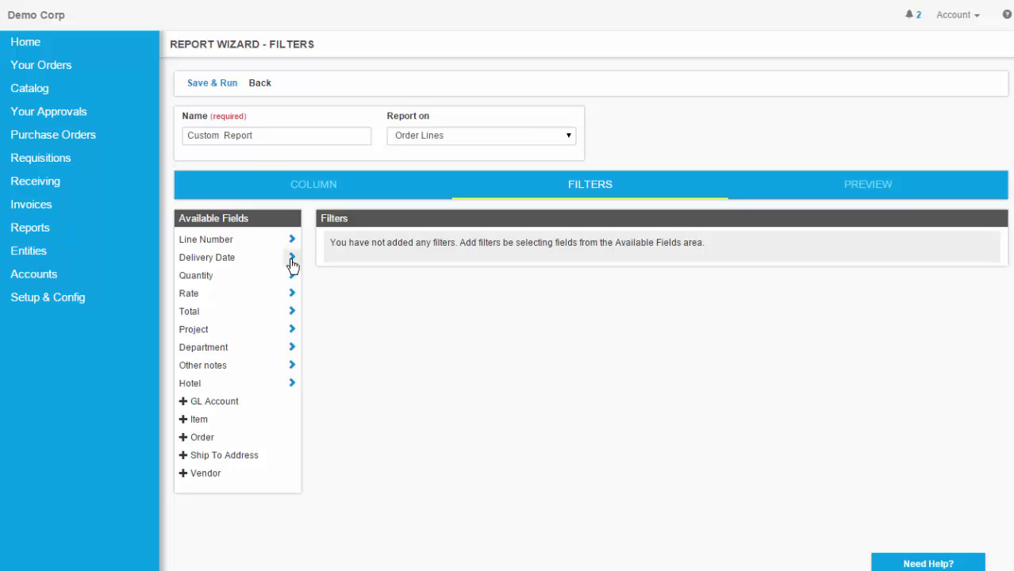
click(293, 333)
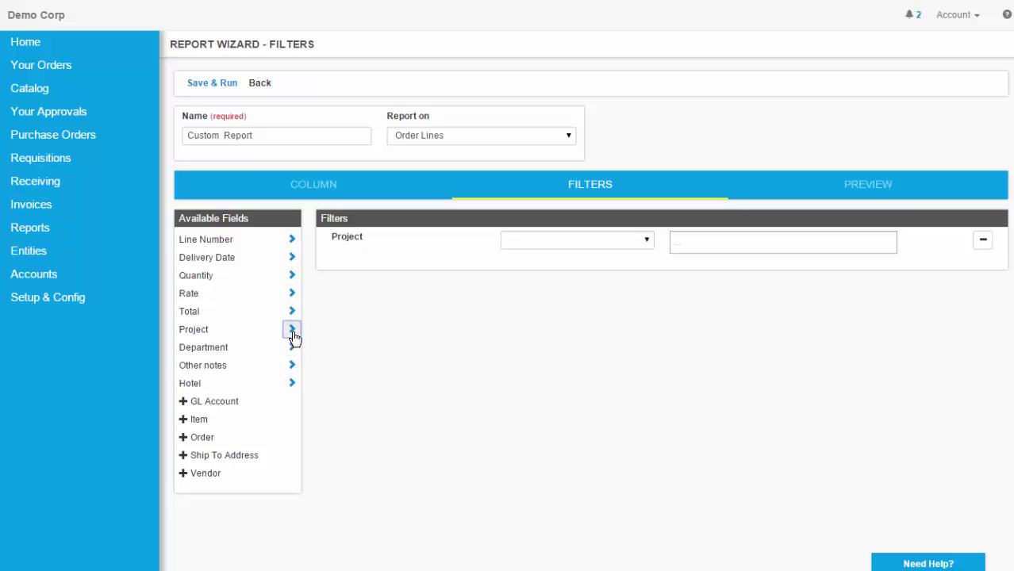
click(627, 240)
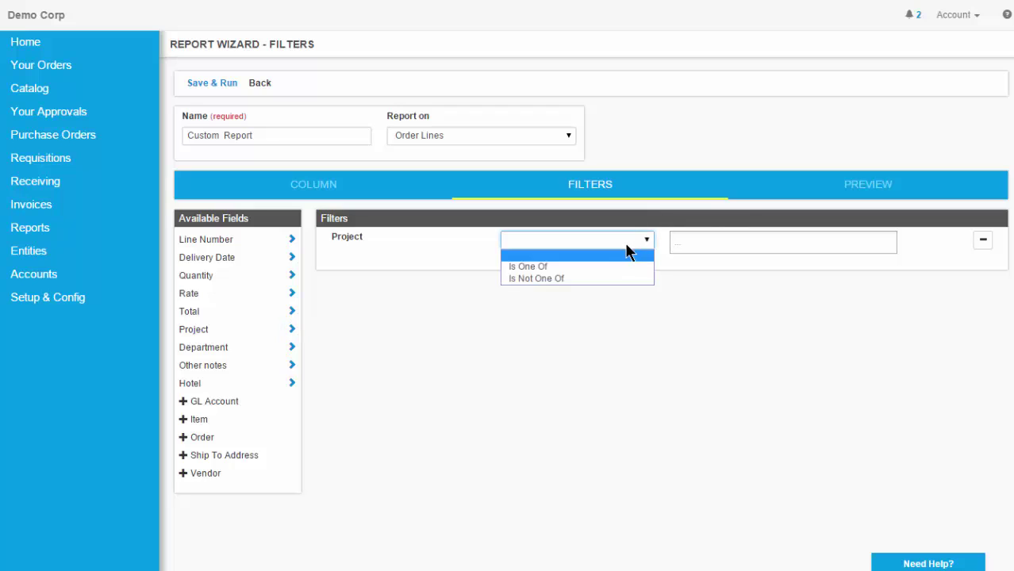
click(585, 266)
click(705, 246)
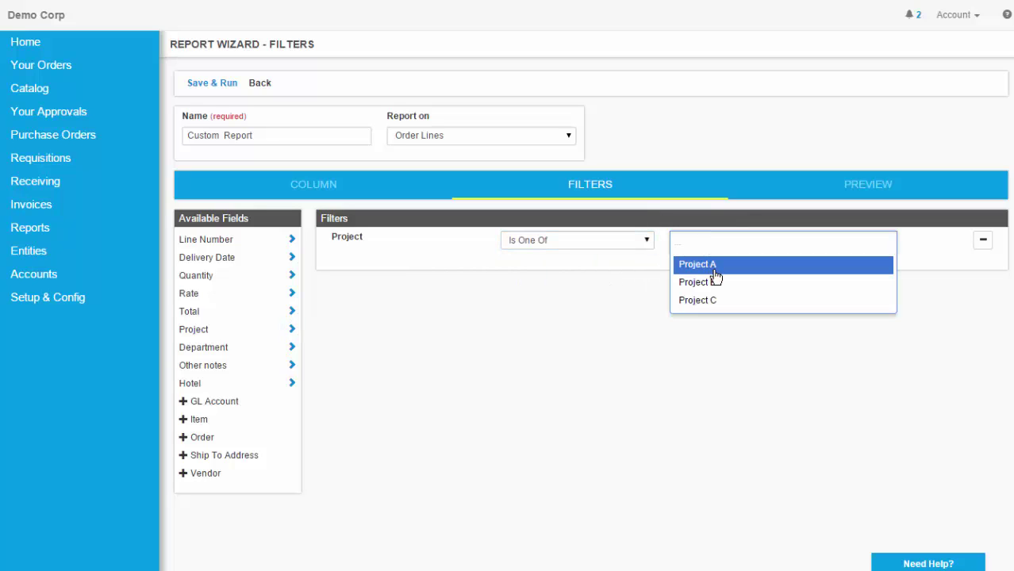
click(714, 271)
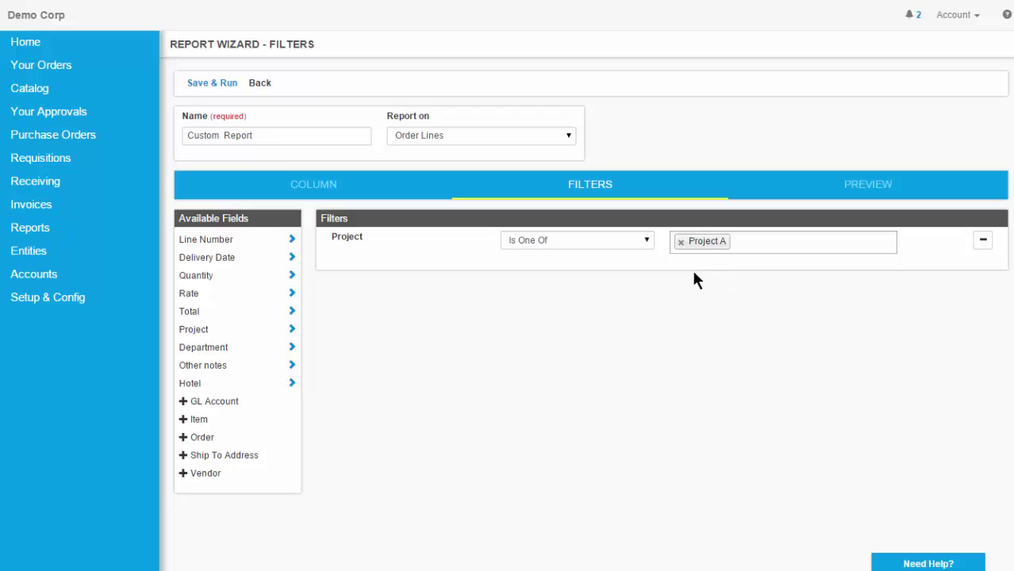
click(184, 401)
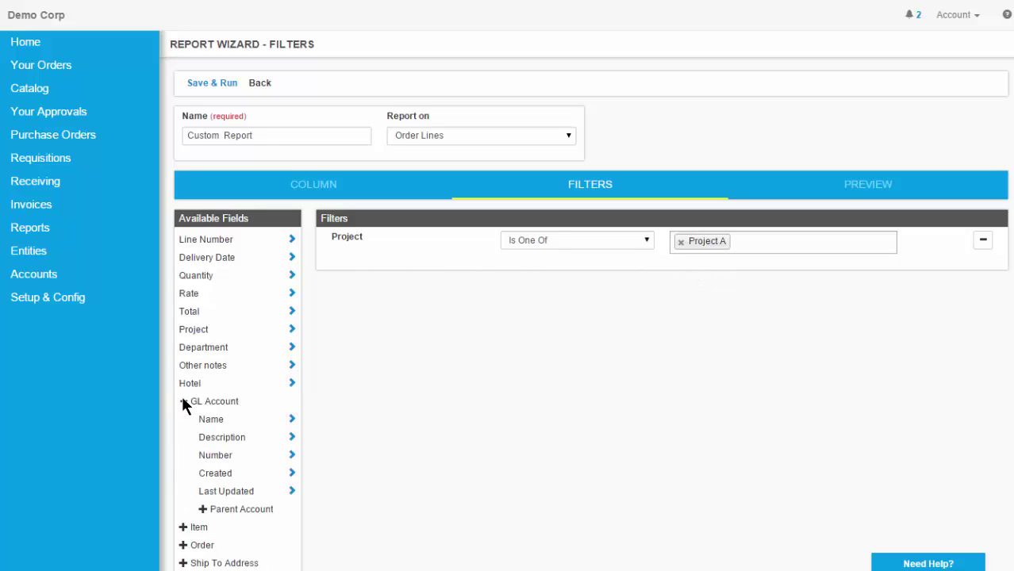
Step: Add a GL Account Name filter without choosing a condition, preview the custom report, and save and run it
click(291, 419)
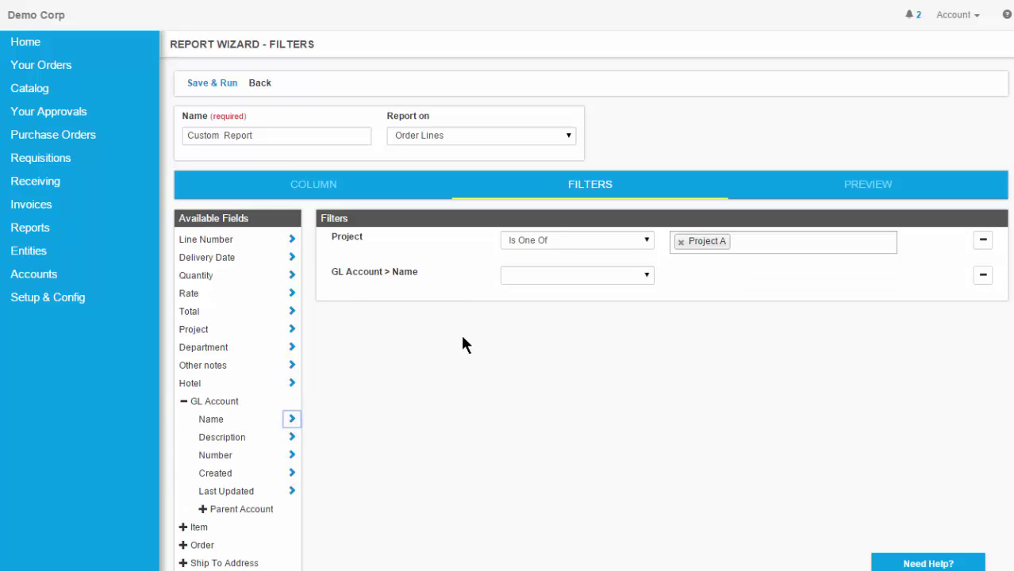
click(567, 278)
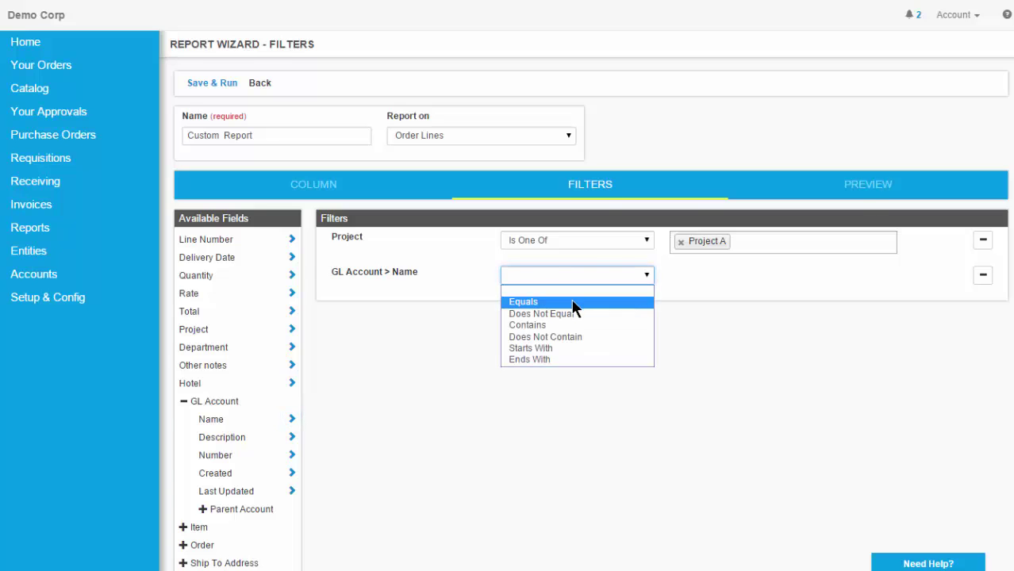
click(871, 185)
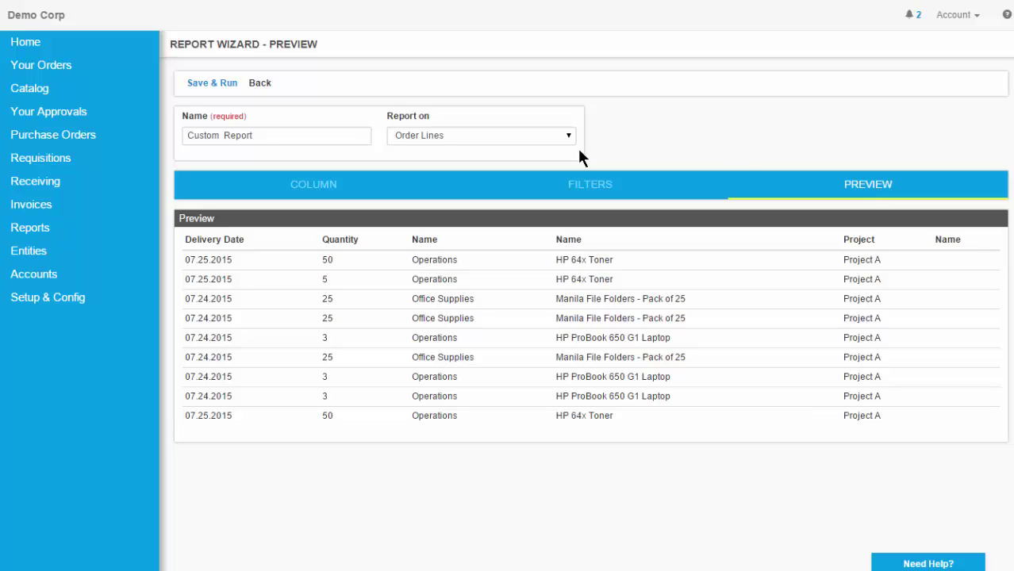
click(225, 86)
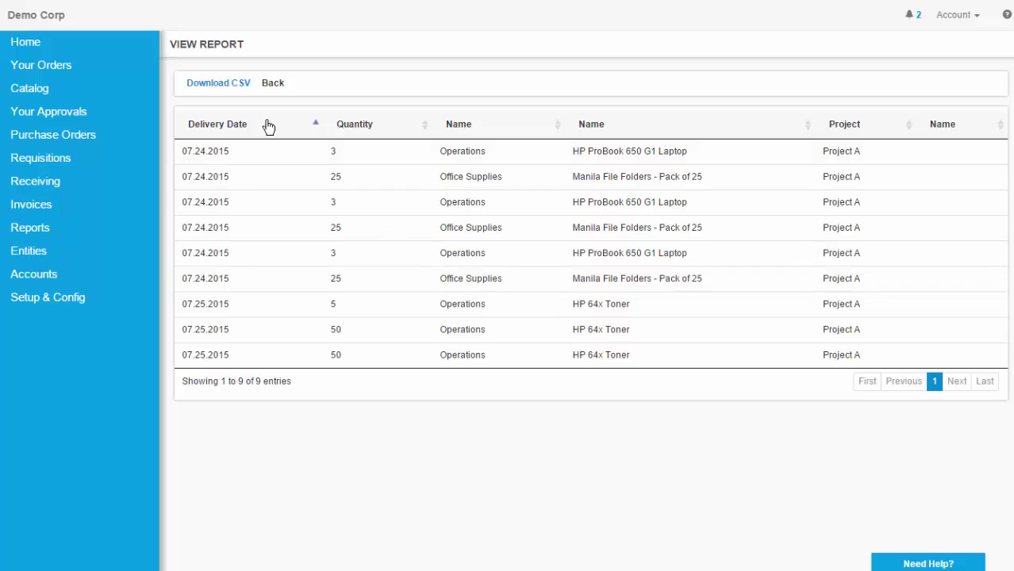
Step: Download the report as CSV, switch to Excel by opening the file, and auto-fit all columns to their contents
click(226, 89)
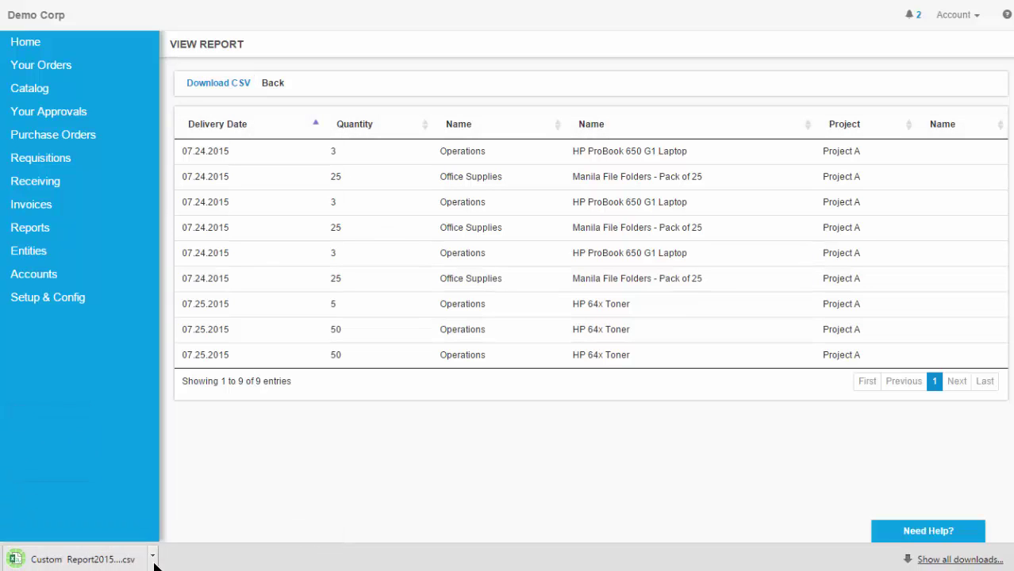
click(89, 560)
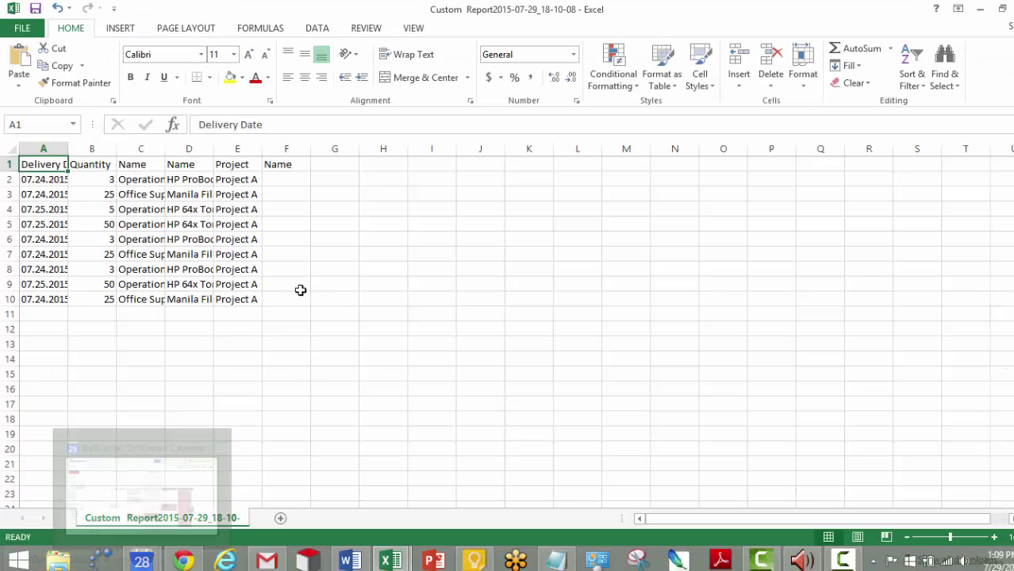
click(9, 148)
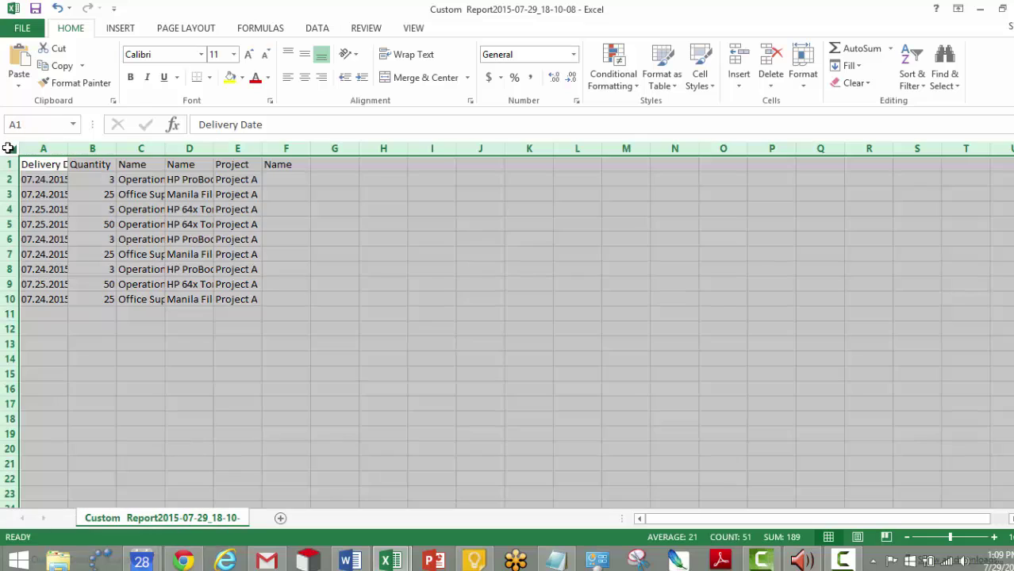
double_click(68, 148)
click(440, 332)
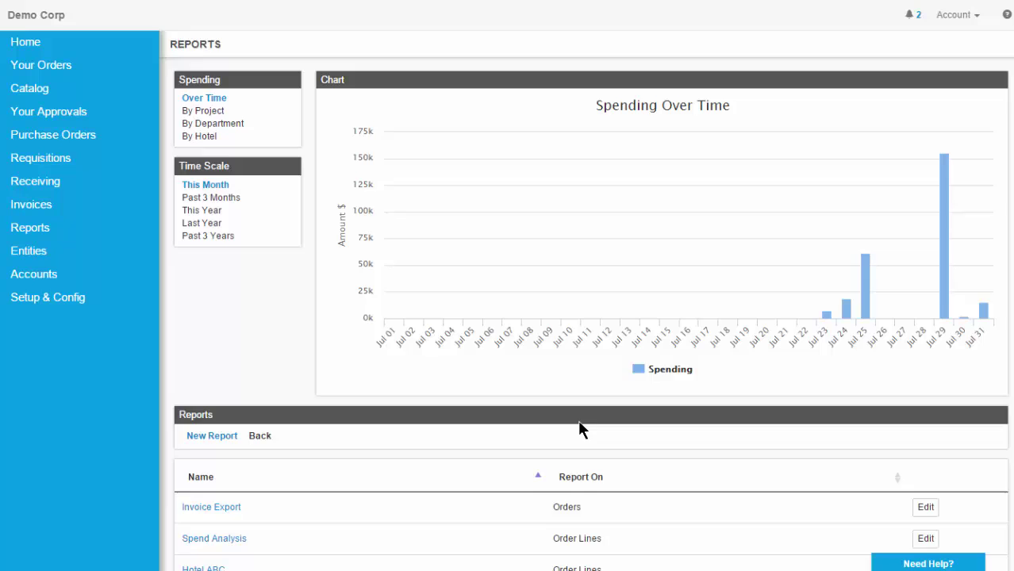
Step: Check the list of saved reports for the Custom Report entry
scroll(580, 425, down, 3)
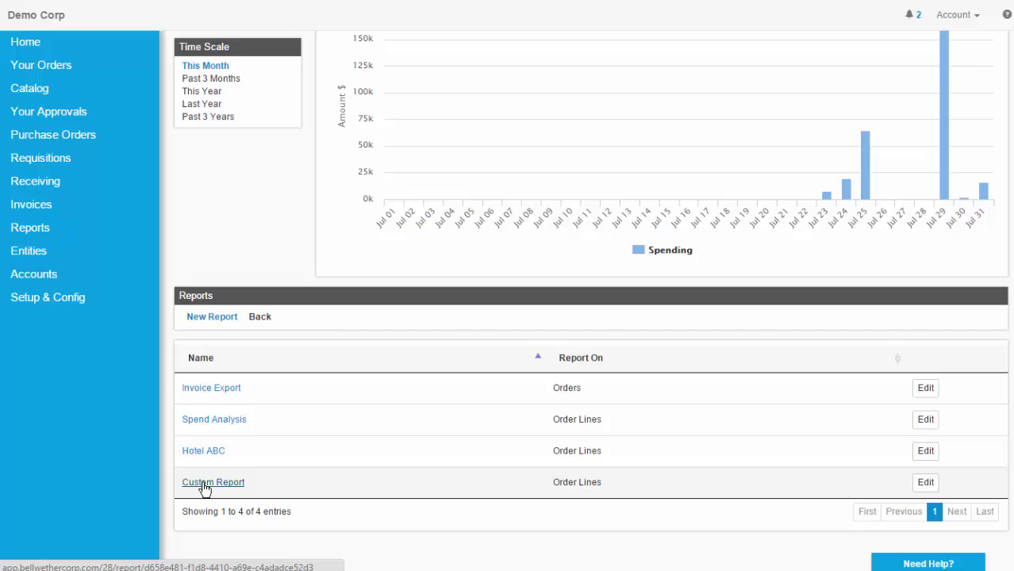
scroll(593, 562, up, 3)
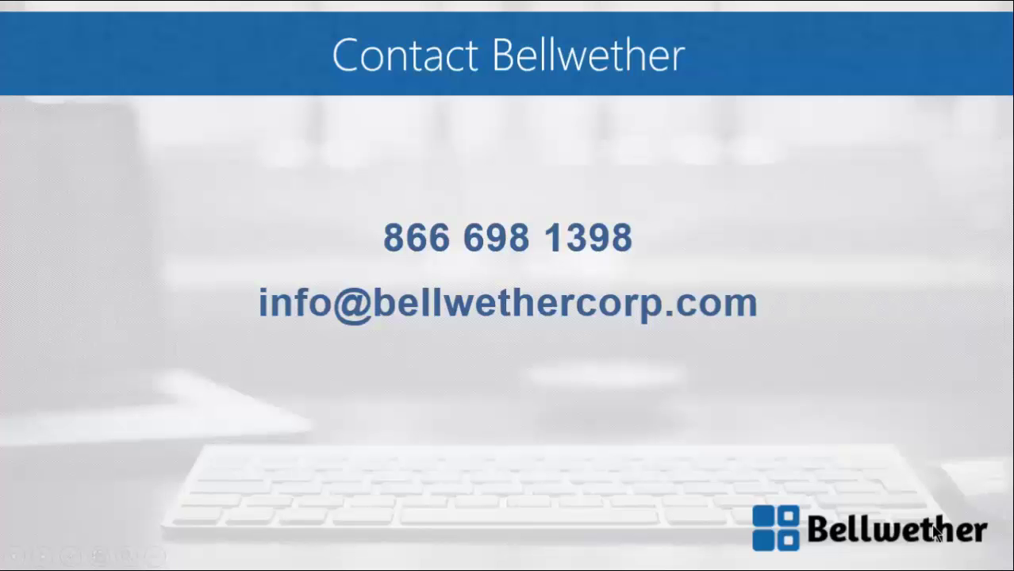